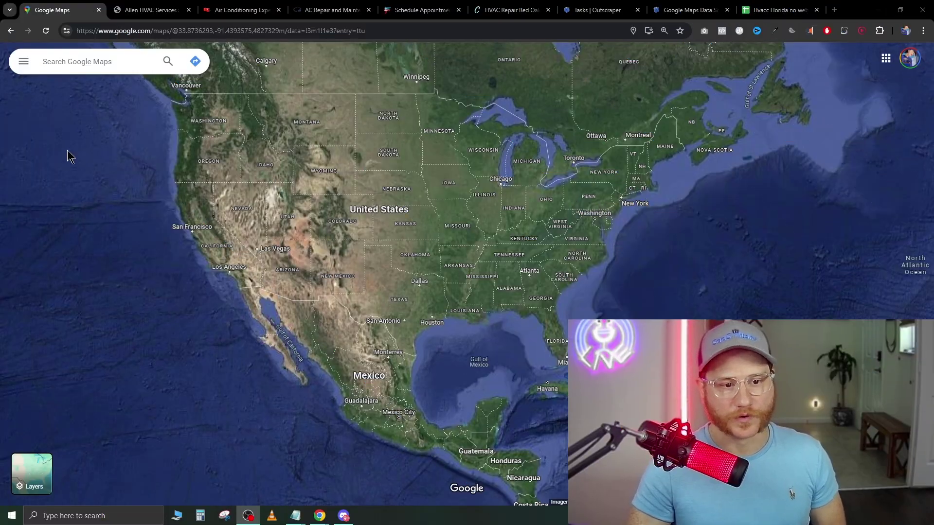
Step: Zoom the map in on the Dallas–Fort Worth area
click(83, 61)
scroll(428, 243, up, 3)
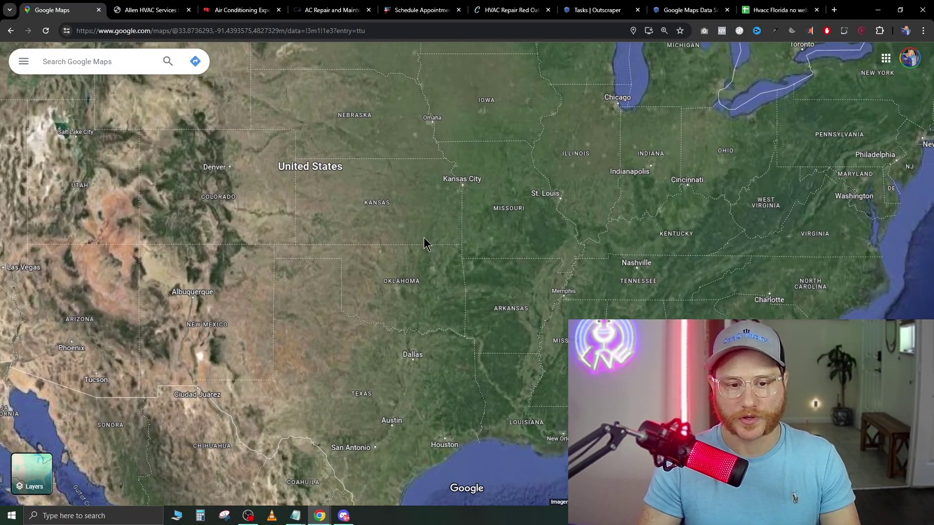
scroll(413, 395, up, 5)
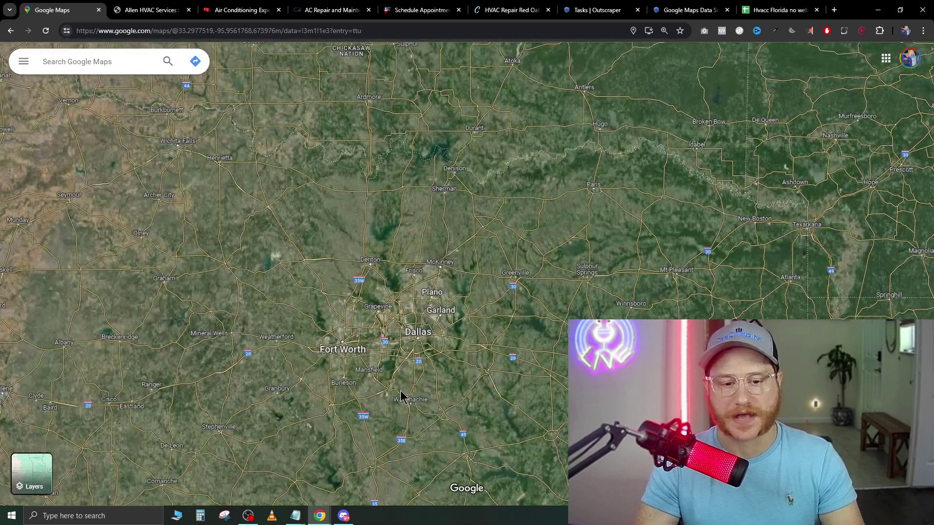
scroll(402, 395, up, 3)
Step: Search Google Maps for 'hvac' and scroll through the contractor results
click(93, 62)
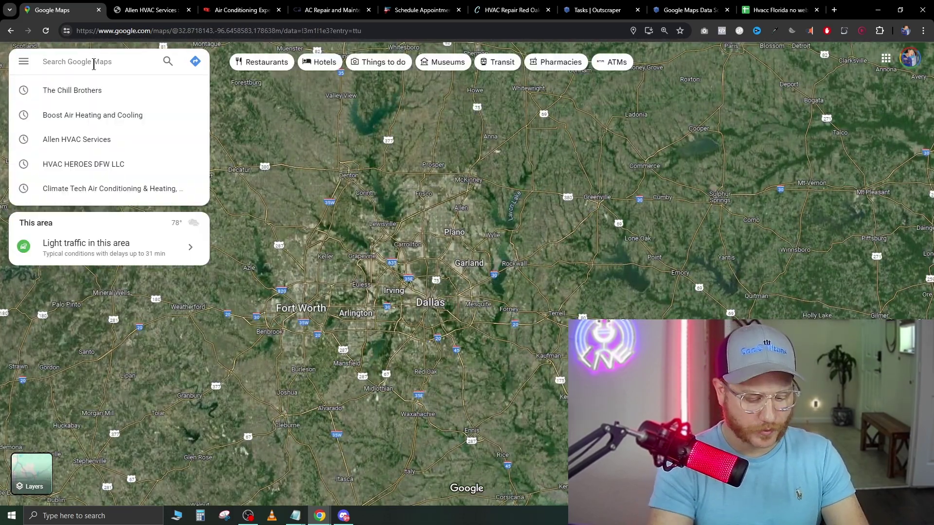
text(hvacc)
key(Return)
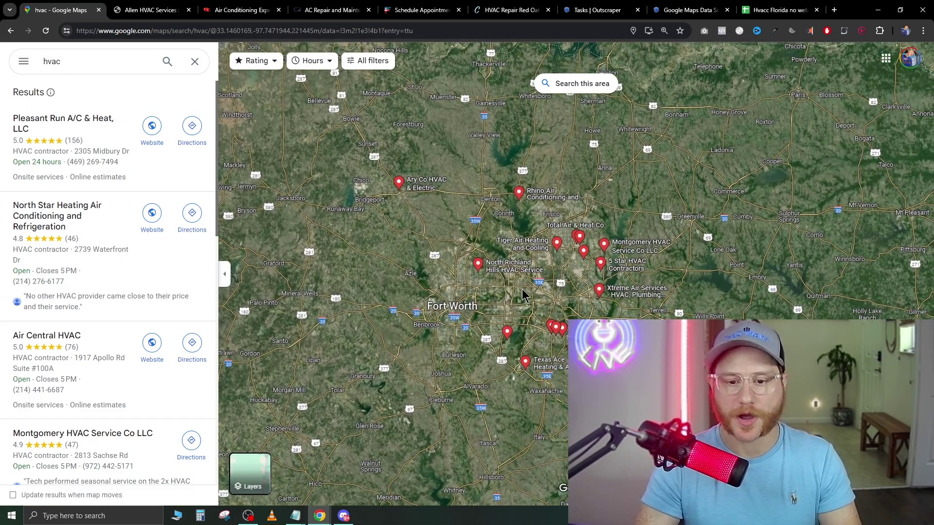
scroll(114, 287, down, 2)
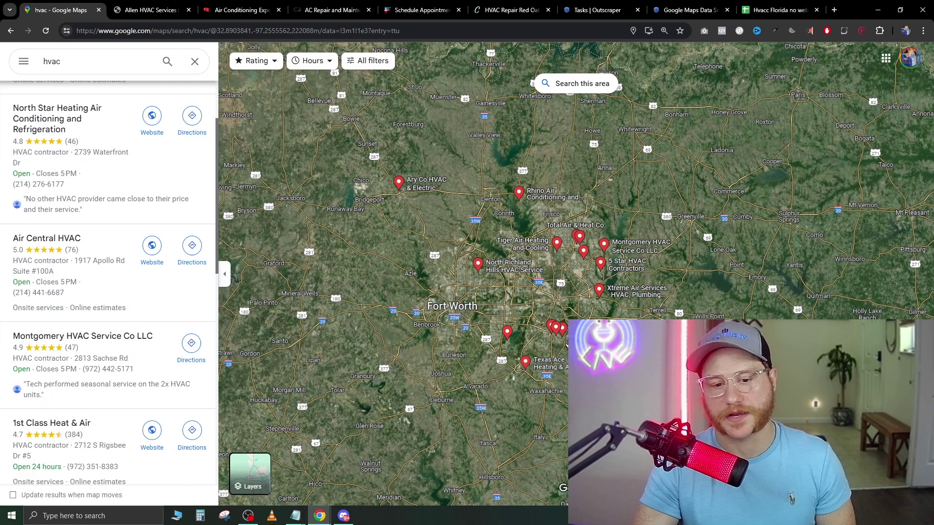
scroll(547, 316, up, 2)
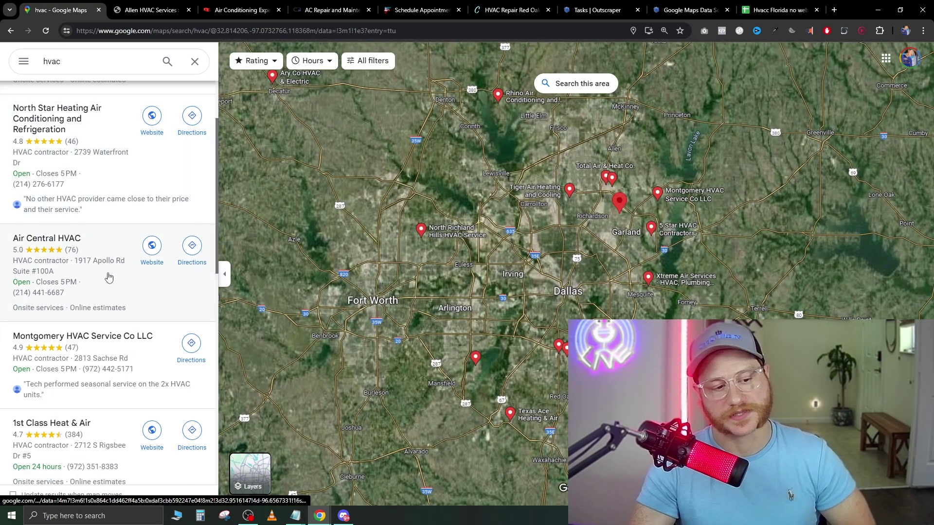
scroll(146, 302, down, 1)
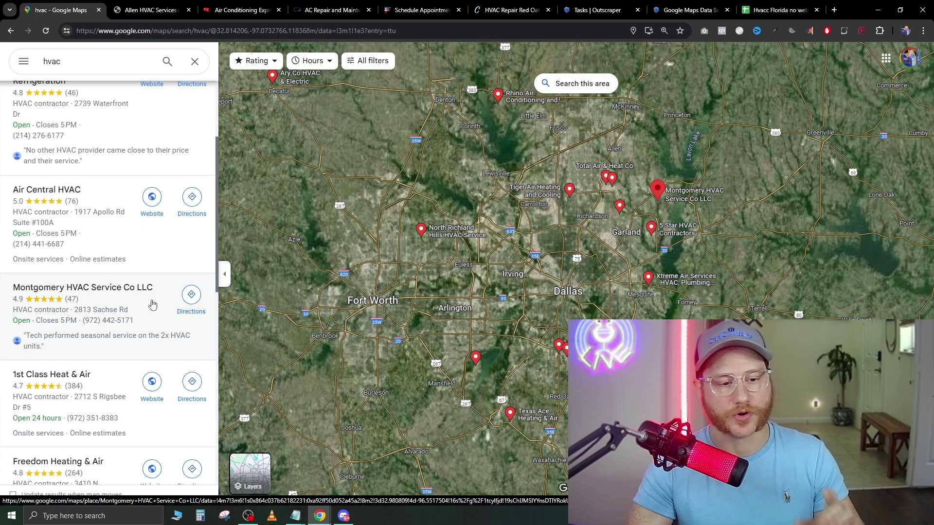
click(152, 304)
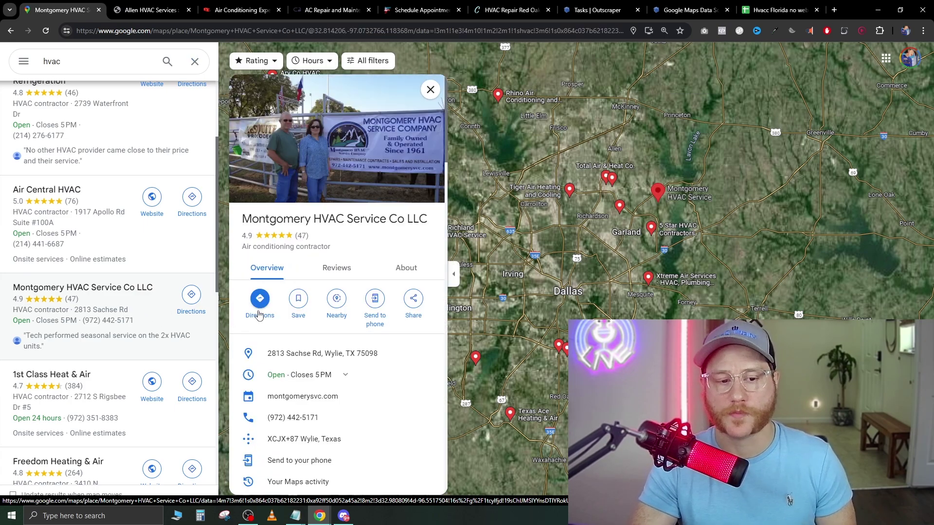
scroll(153, 355, down, 3)
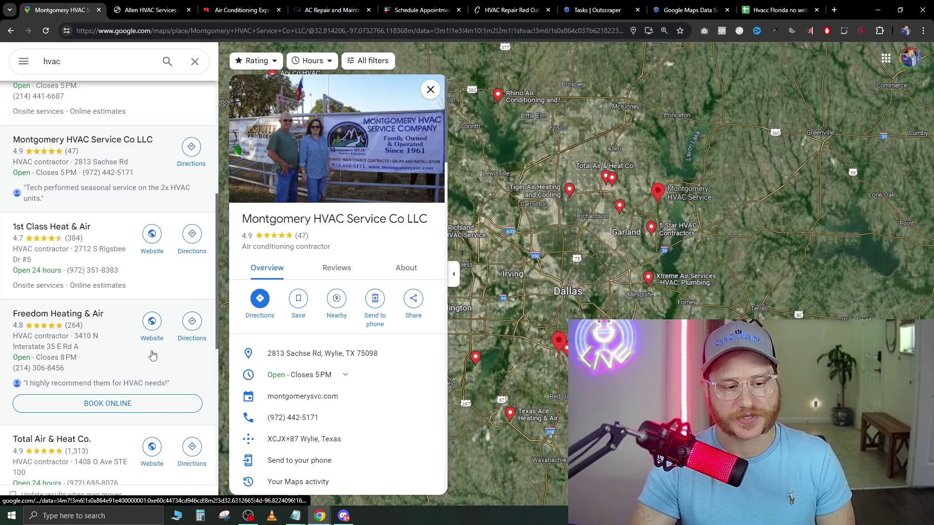
scroll(153, 355, down, 15)
scroll(144, 340, up, 5)
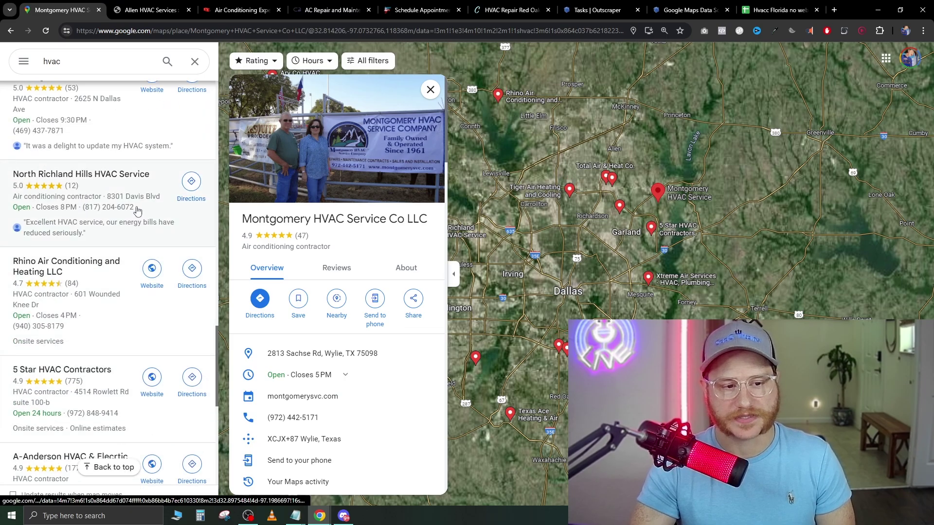
scroll(136, 234, up, 2)
click(137, 299)
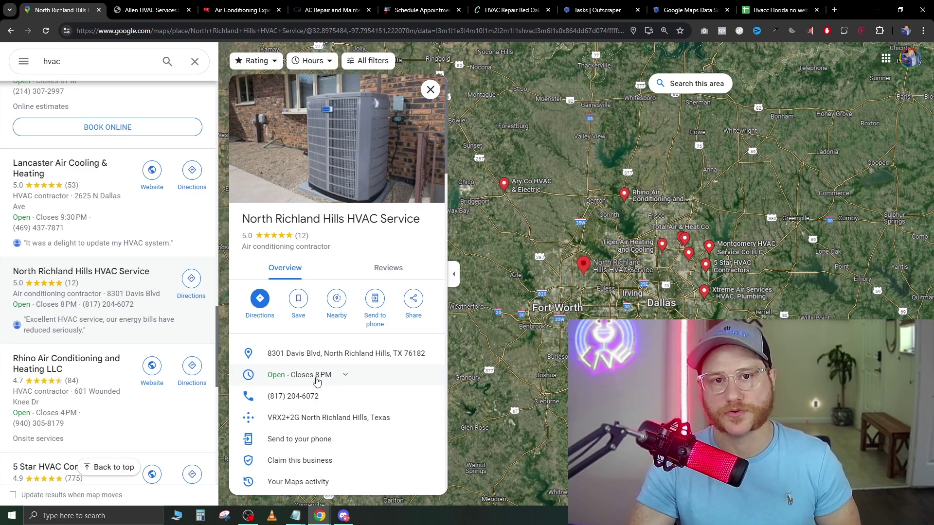
Step: Glance at the Hvacc Florida sheet, then return to the blank Google Maps Data Scraper form
click(677, 10)
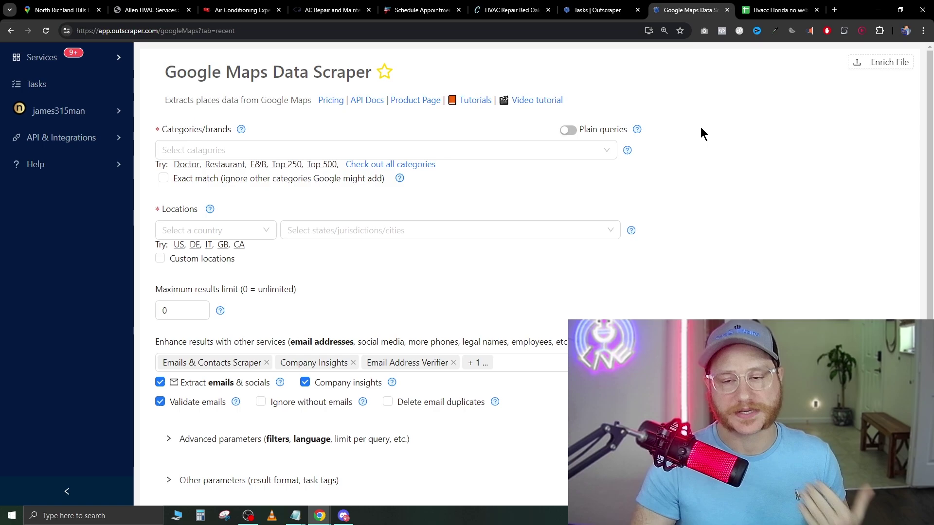
click(767, 11)
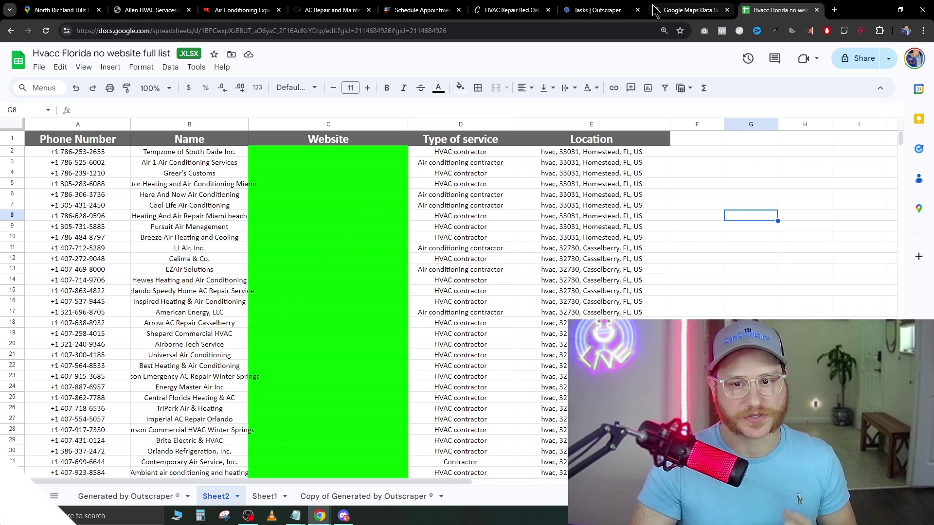
click(686, 9)
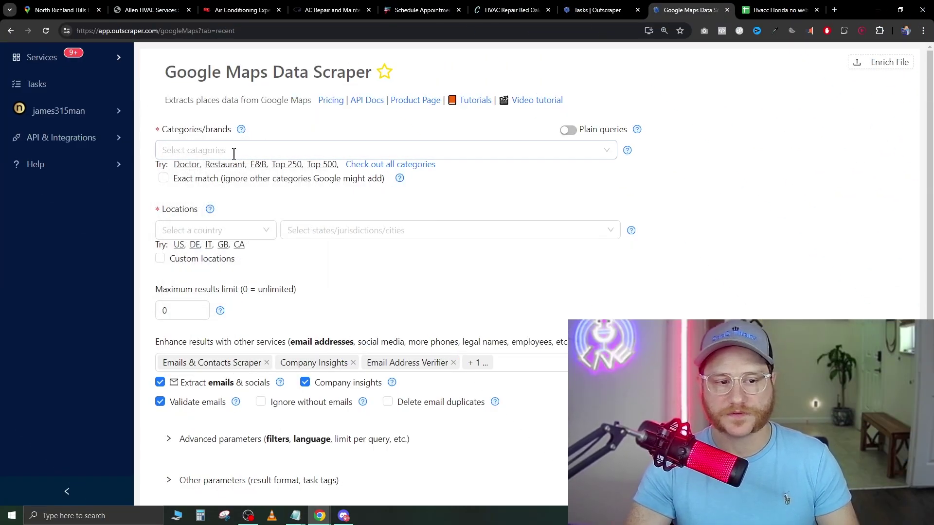
Step: Add 'hvac' as the scrape's business category
click(235, 150)
key(Escape)
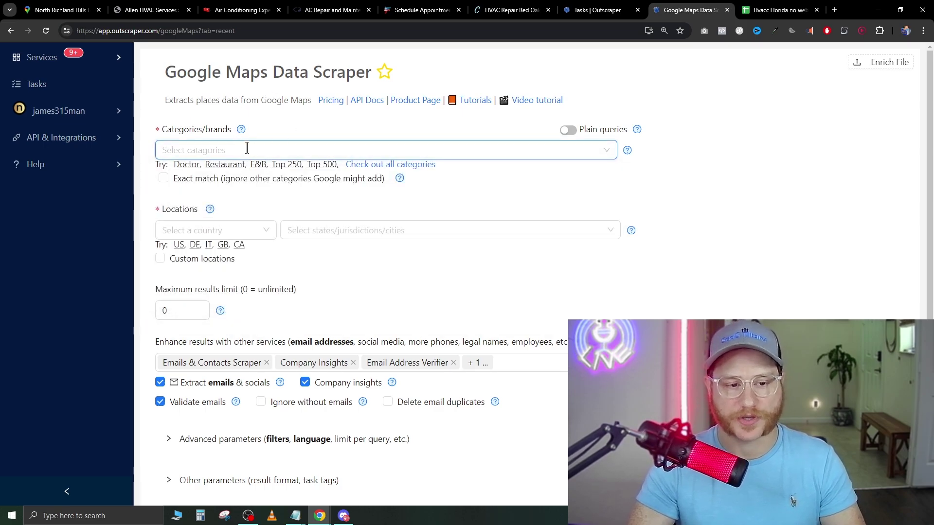
click(247, 148)
text(hvac)
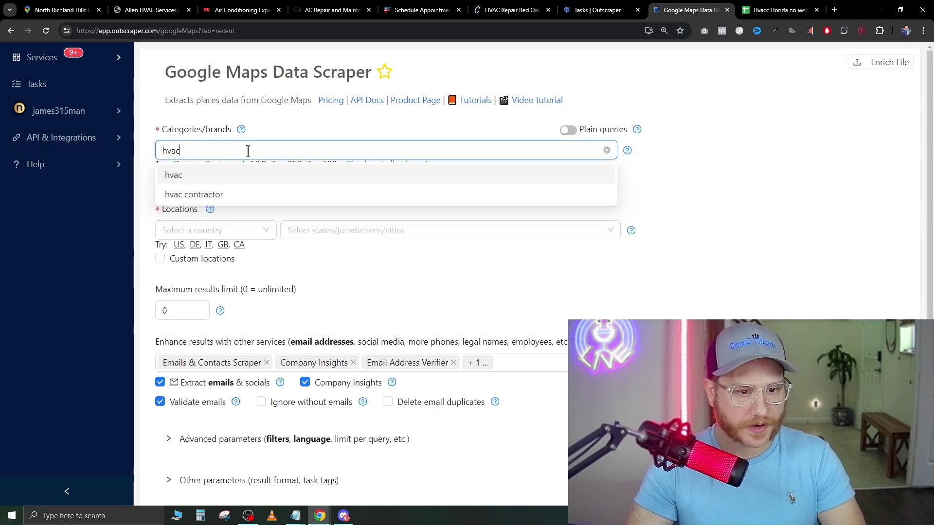
key(Return)
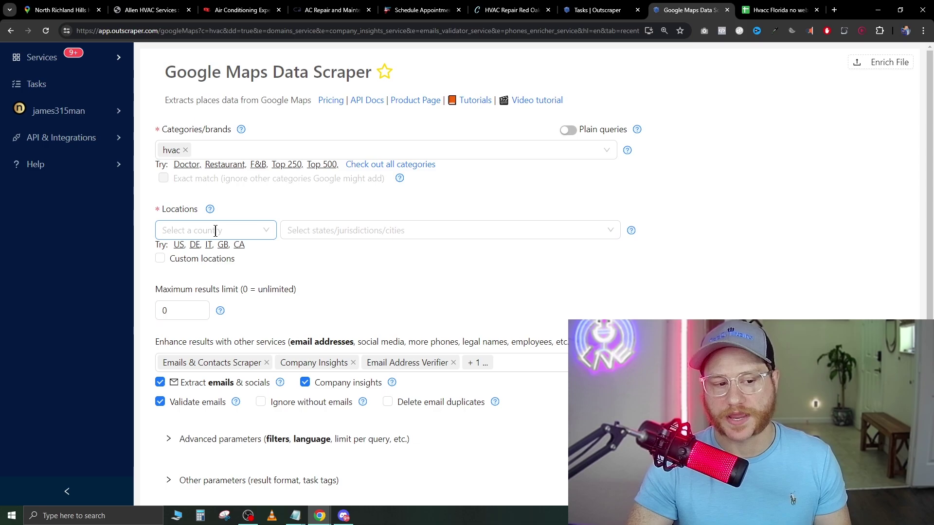
Step: Set the location to United States with only TX selected, and the results limit to 1000
click(216, 231)
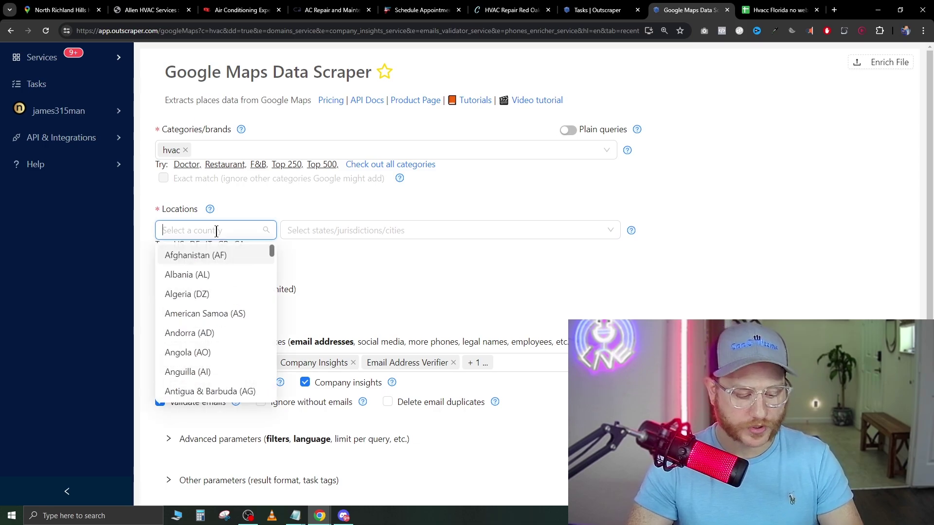
text(us)
click(197, 371)
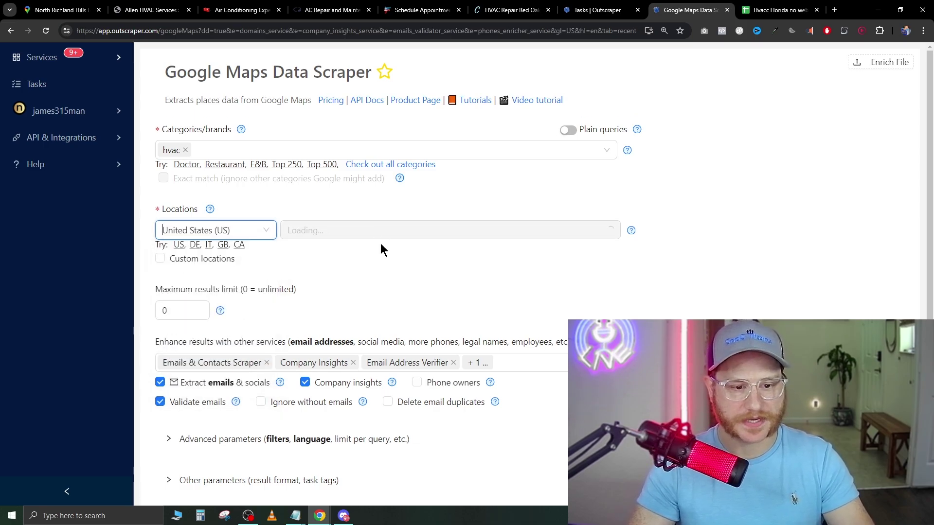
click(582, 234)
click(311, 254)
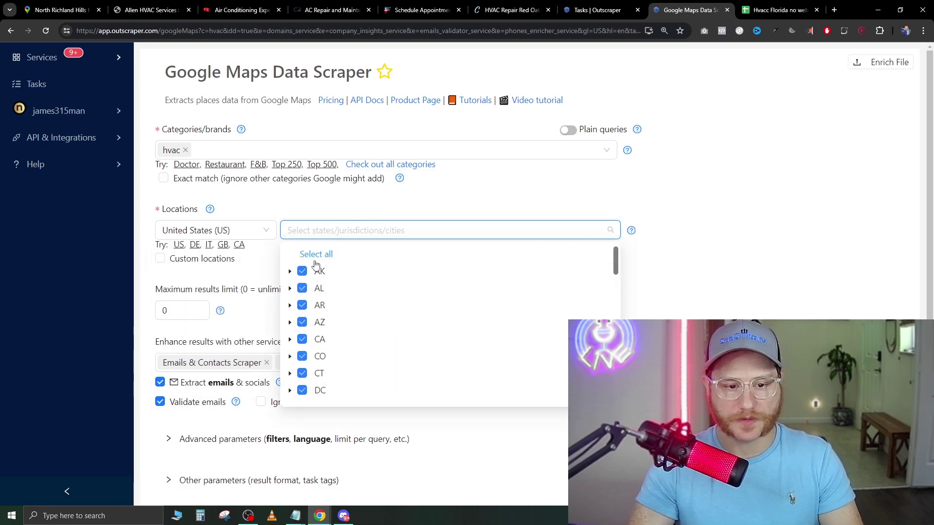
scroll(333, 354, down, 5)
click(319, 353)
scroll(204, 311, down, 1)
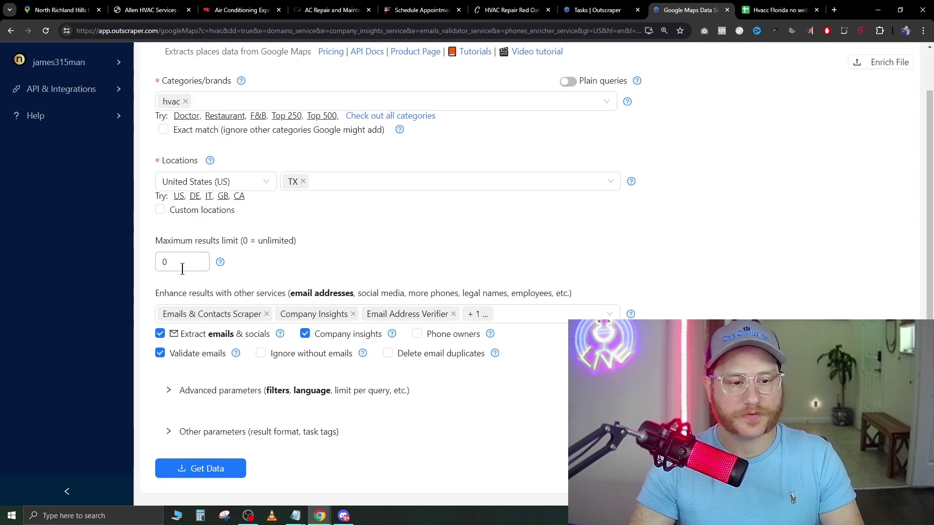
double_click(182, 268)
text(1000)
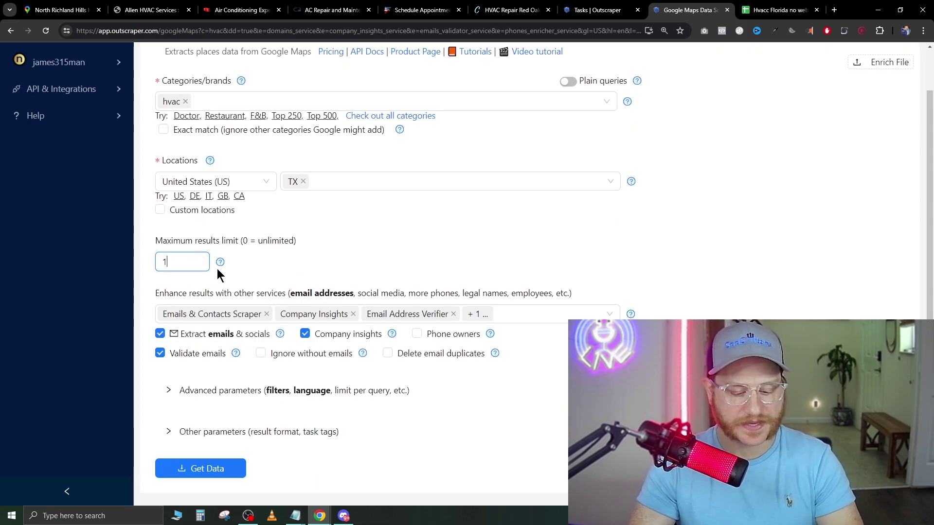
click(511, 314)
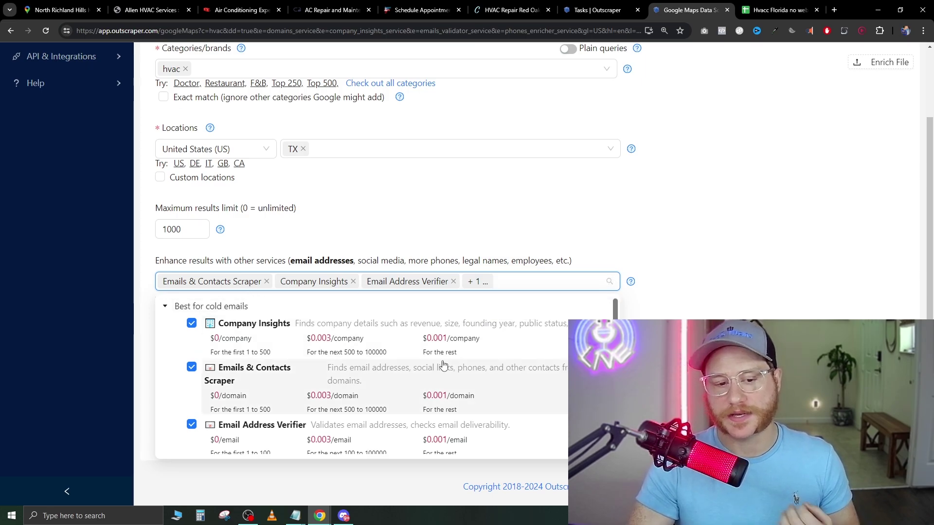
Step: Remove the Emails & Contacts Scraper, Company Insights and Email Address Verifier enrichments
click(267, 283)
click(239, 298)
click(220, 357)
scroll(553, 321, down, 2)
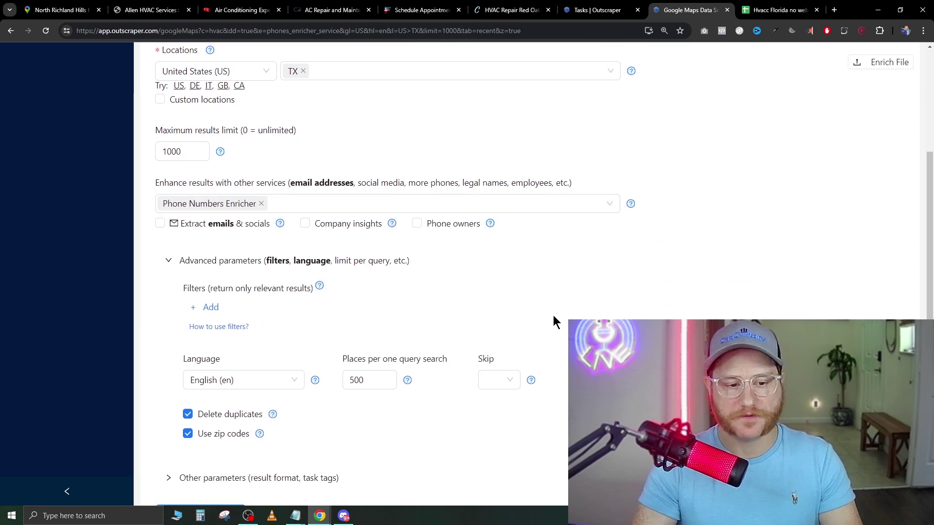
scroll(535, 311, down, 2)
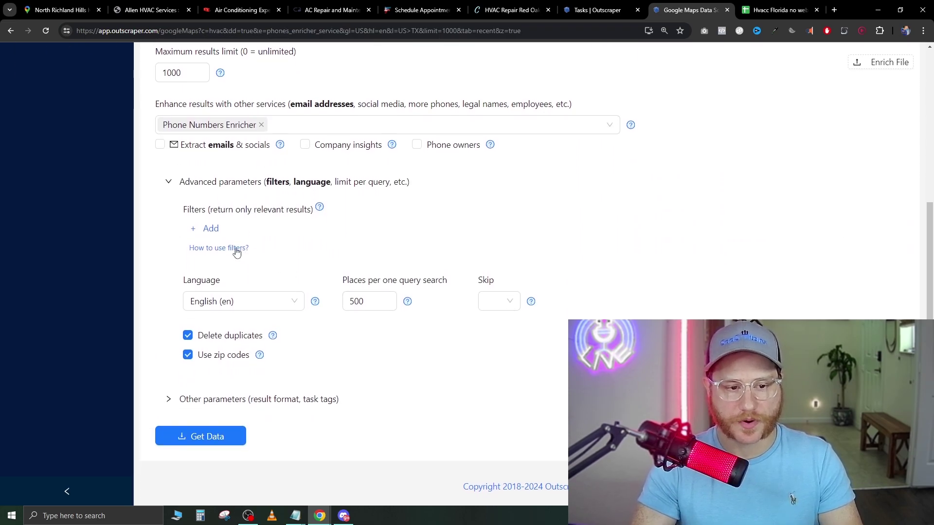
Step: Add a 'site is blank' filter and expand Other parameters
click(211, 230)
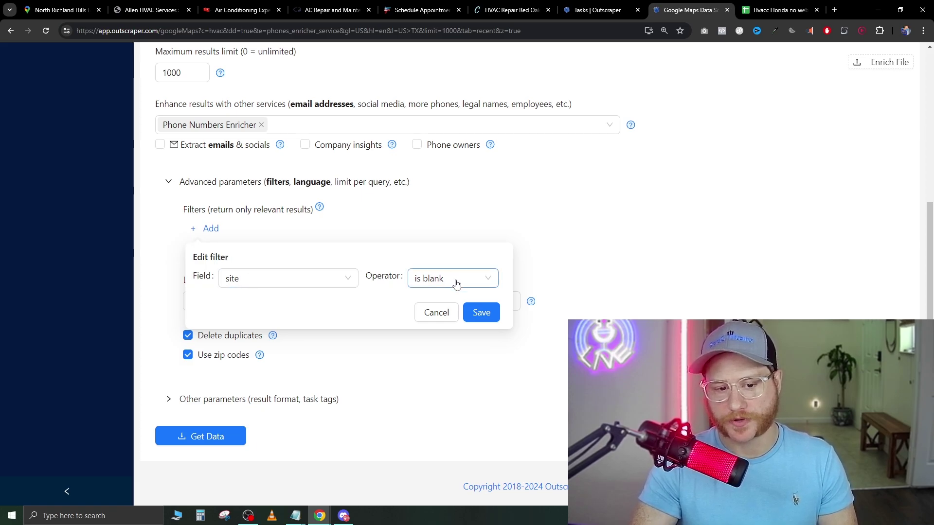
click(484, 313)
scroll(340, 316, down, 2)
click(242, 281)
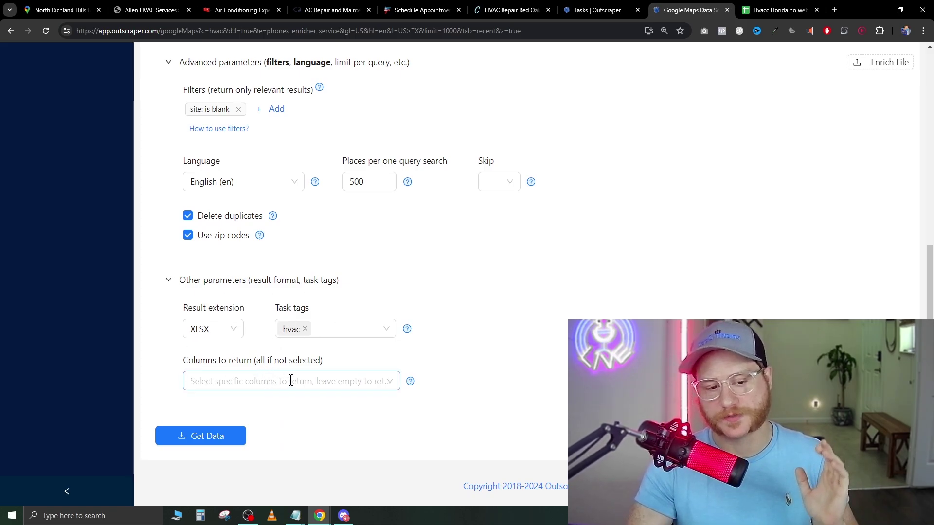
Step: Submit the Texas hvac scrape with Get Data and confirm the task
click(208, 436)
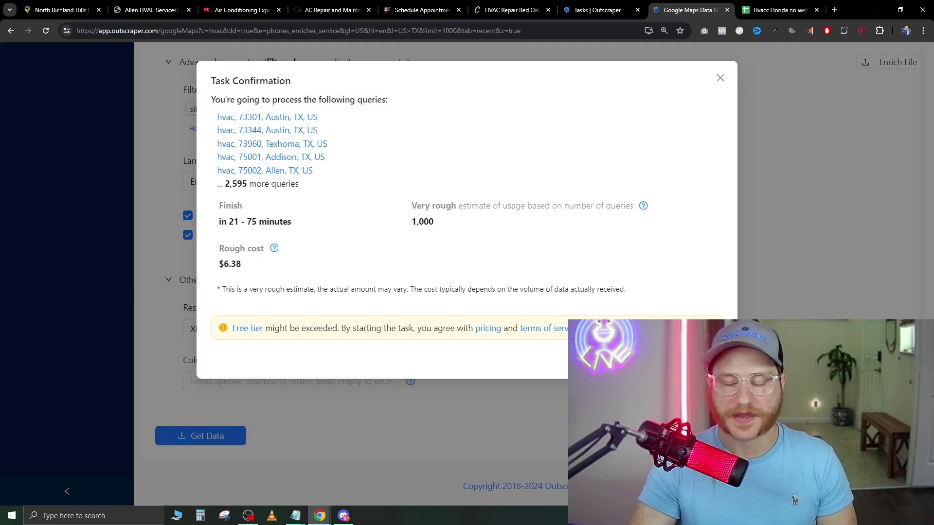
click(700, 359)
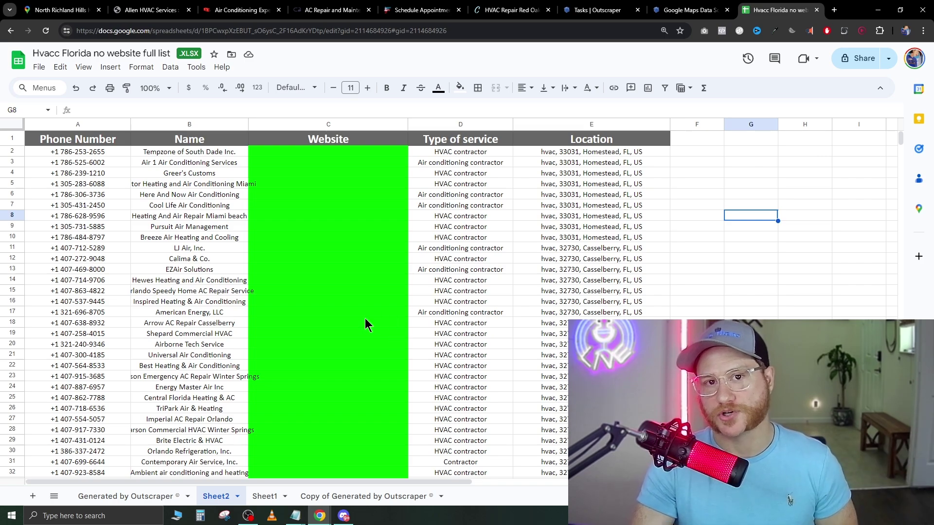
Step: Switch to the Generated by Outscraper sheet and scroll across all its raw columns
key(ctrl+Page_Up)
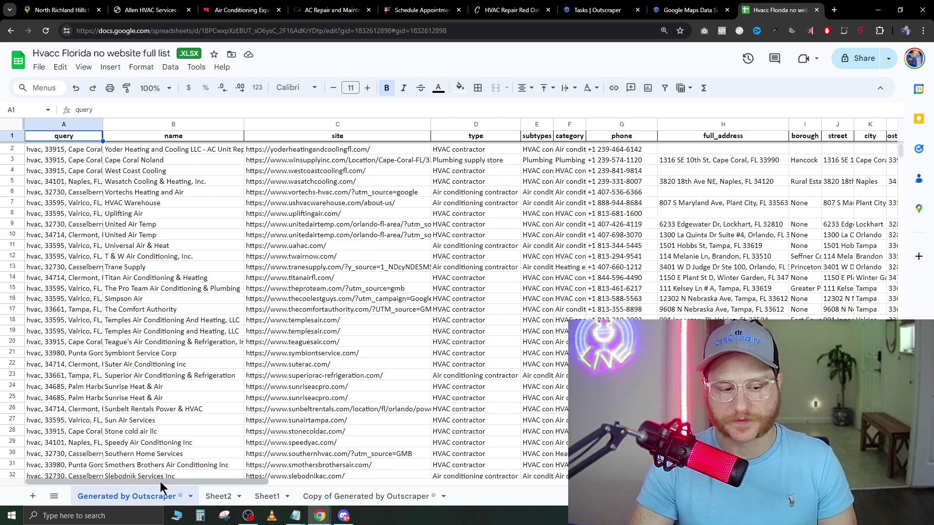
drag(161, 483, 560, 466)
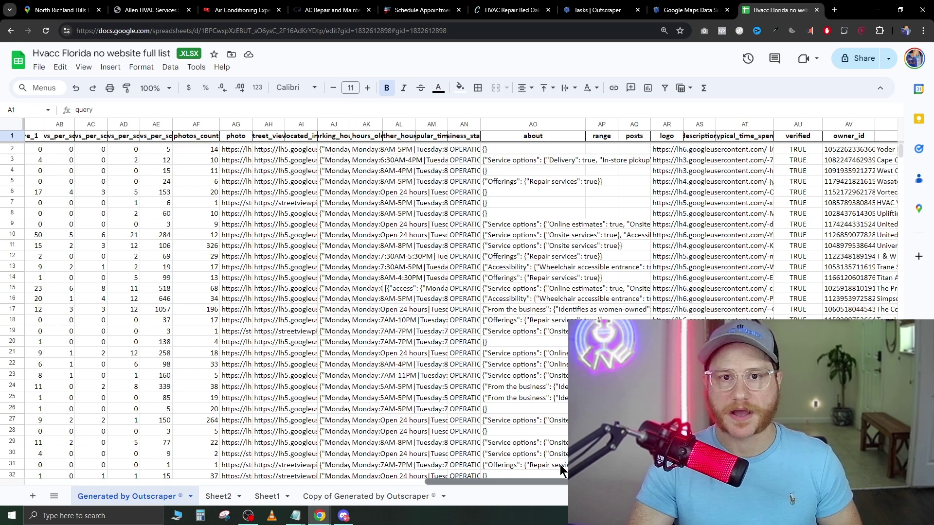
drag(560, 467, 802, 466)
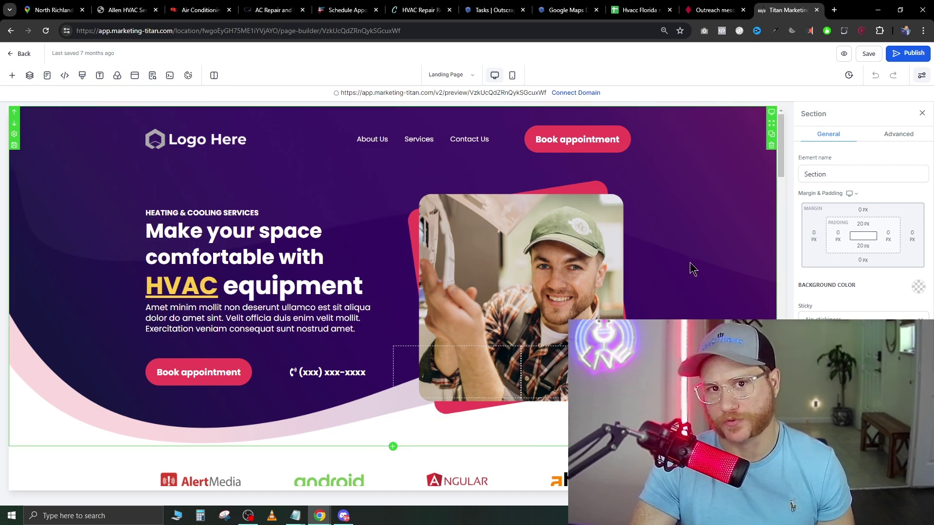
Step: Generate AI copy variations for the hero paragraph from the prompt 'Hero section hvac ad copy'
double_click(277, 311)
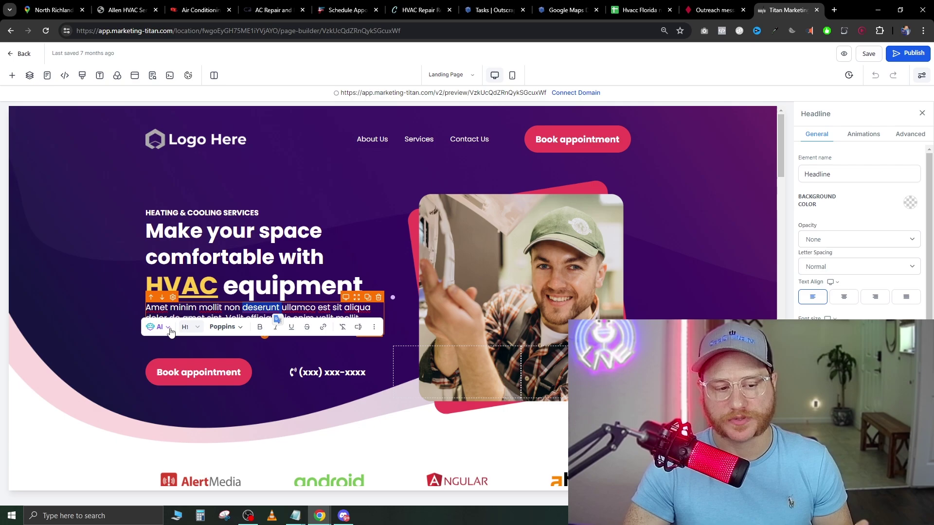
click(149, 350)
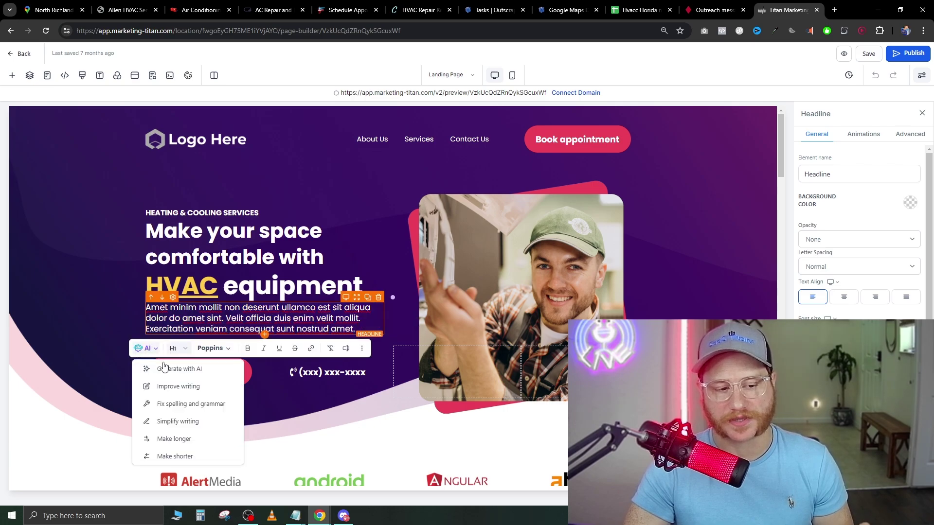
click(179, 370)
click(427, 289)
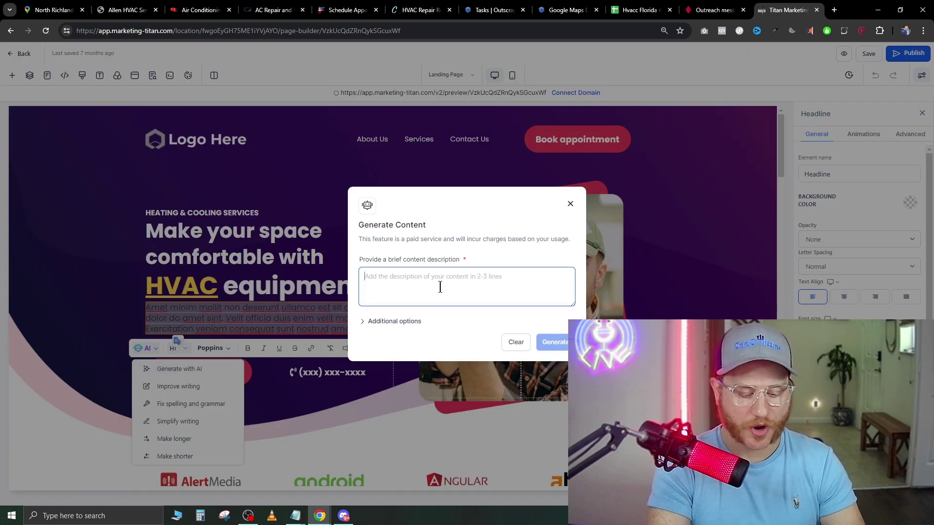
text(hero serct)
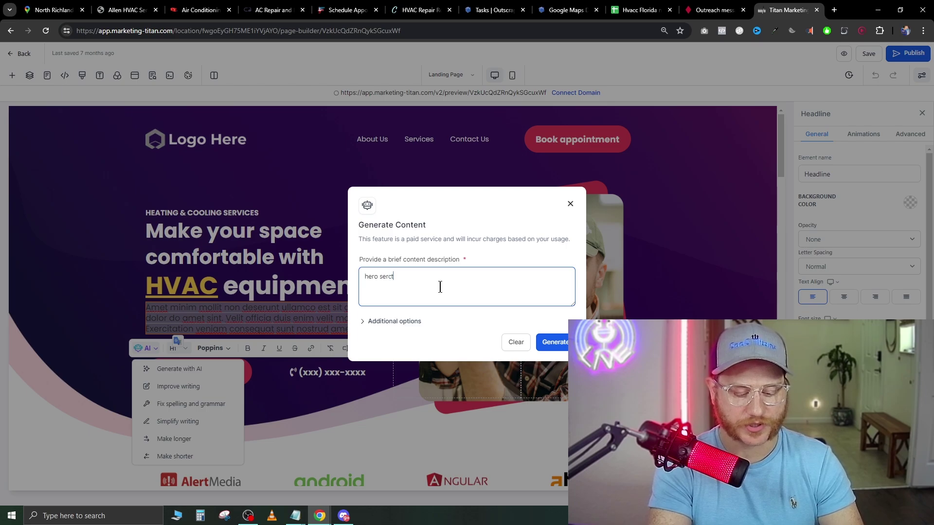
key(ctrl+a)
text(Hero section hvac ad copy)
key(Return)
click(553, 344)
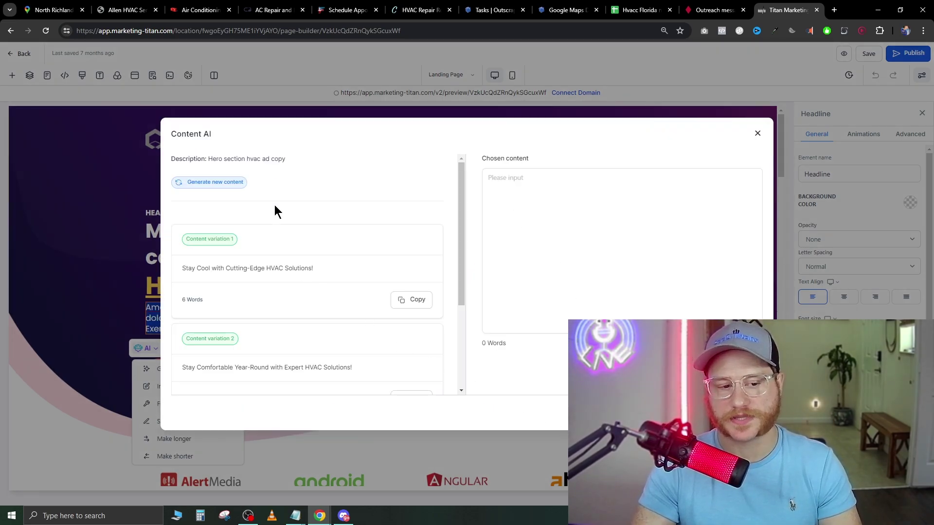
Step: Apply variation 2, 'Stay Comfortable Year-Round with Expert HVAC Solutions!', to the hero paragraph
scroll(317, 301, down, 3)
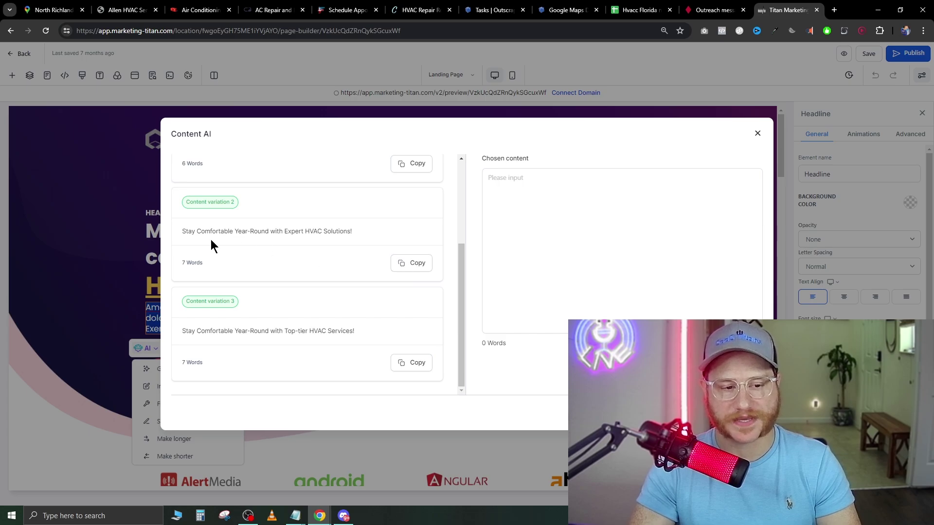
click(412, 264)
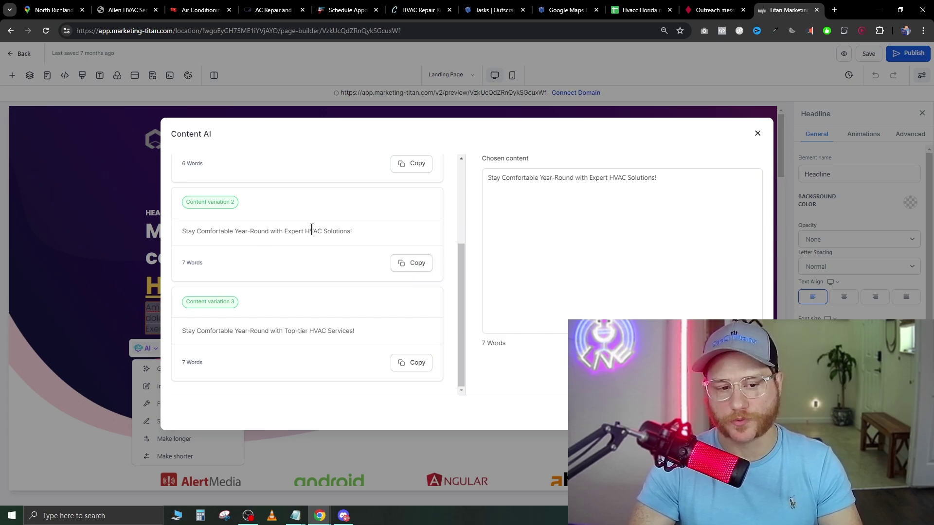
click(76, 150)
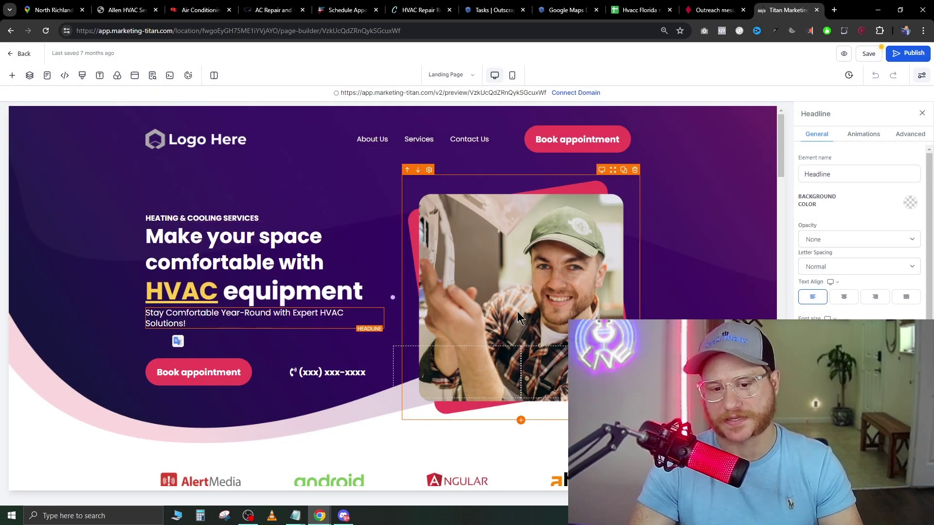
Step: Make the repair section's Book appointment button background green
scroll(509, 299, down, 7)
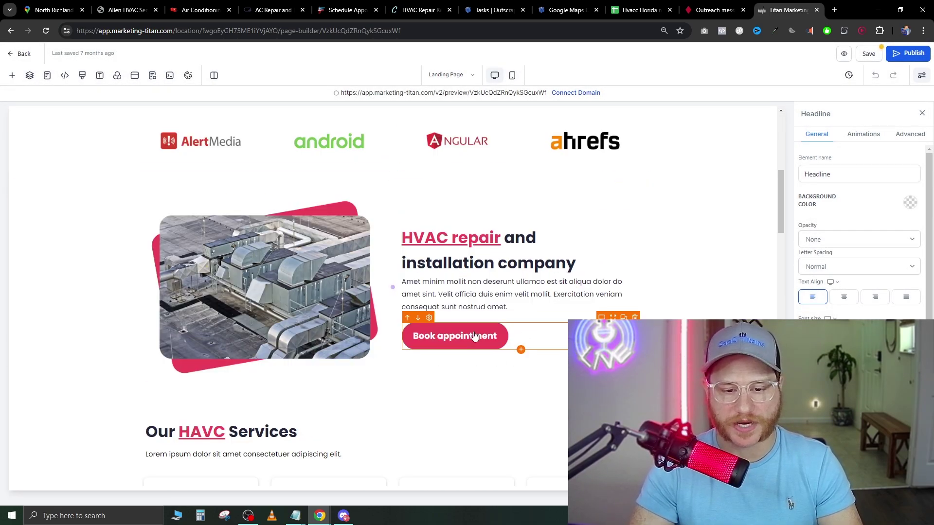
click(472, 340)
scroll(885, 292, down, 5)
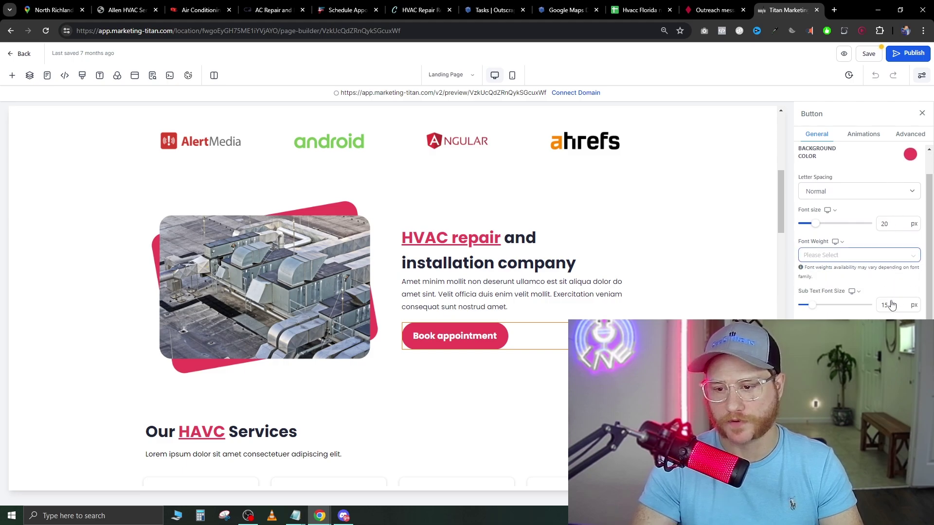
scroll(861, 234, up, 5)
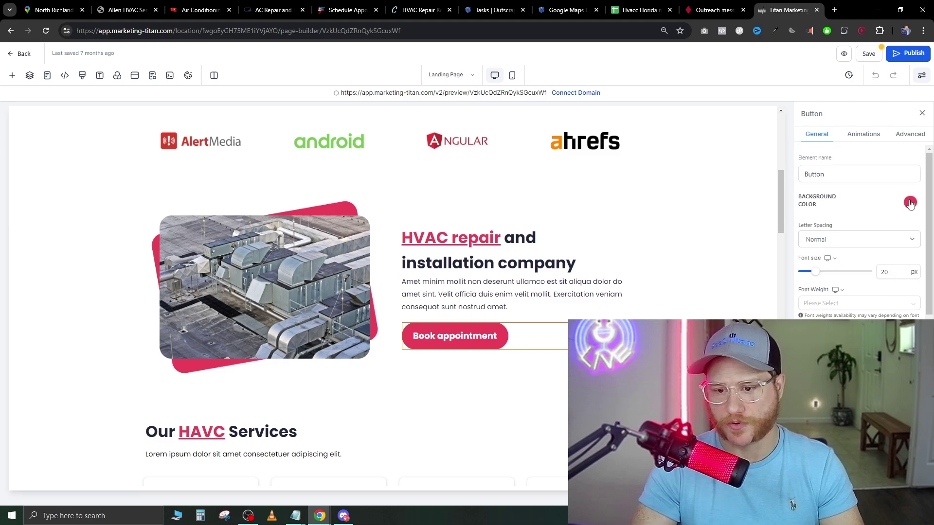
click(909, 202)
click(802, 225)
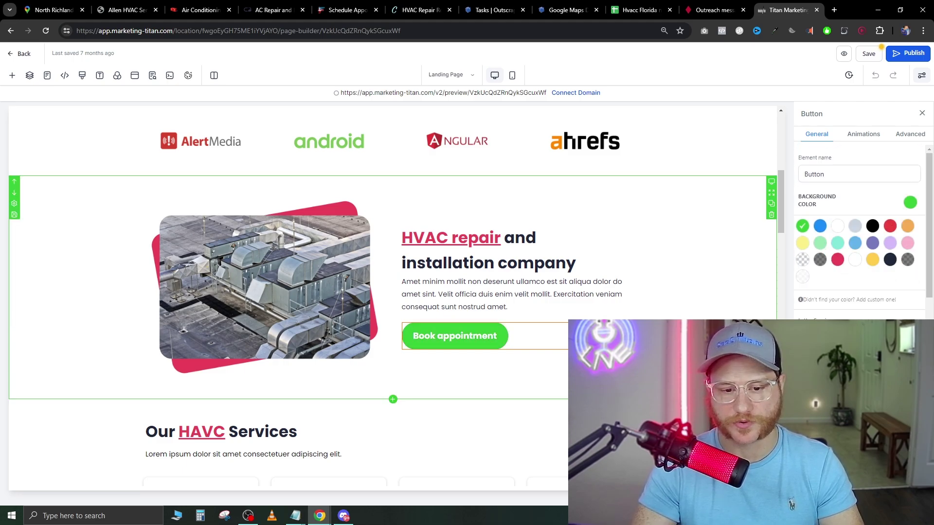
click(705, 233)
Step: Make the 'Get a Free Consultation!' section's Book appointment button green
scroll(449, 234, up, 7)
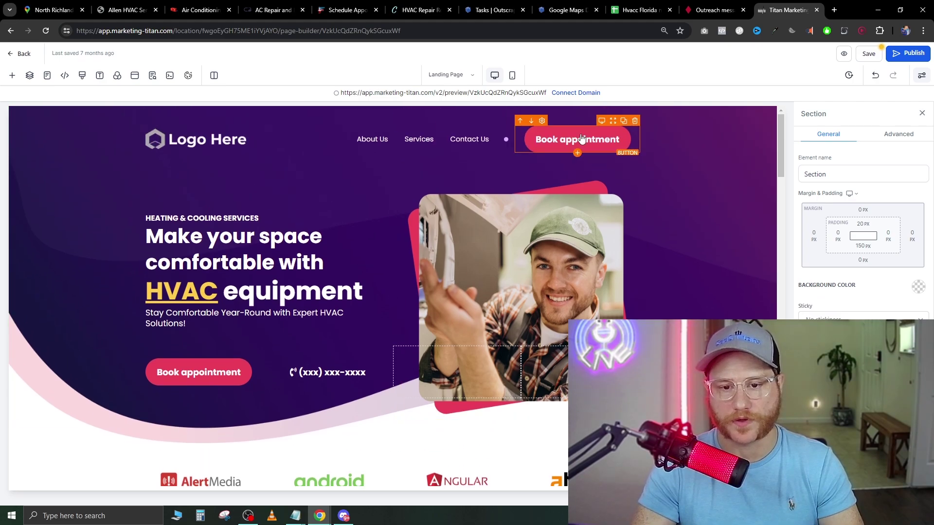
click(578, 139)
scroll(449, 244, down, 7)
click(198, 286)
click(909, 202)
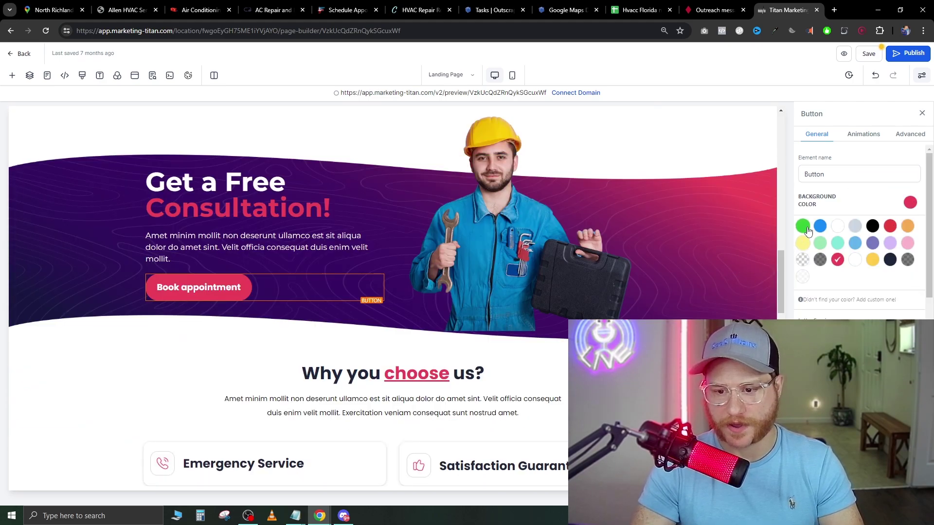
click(521, 360)
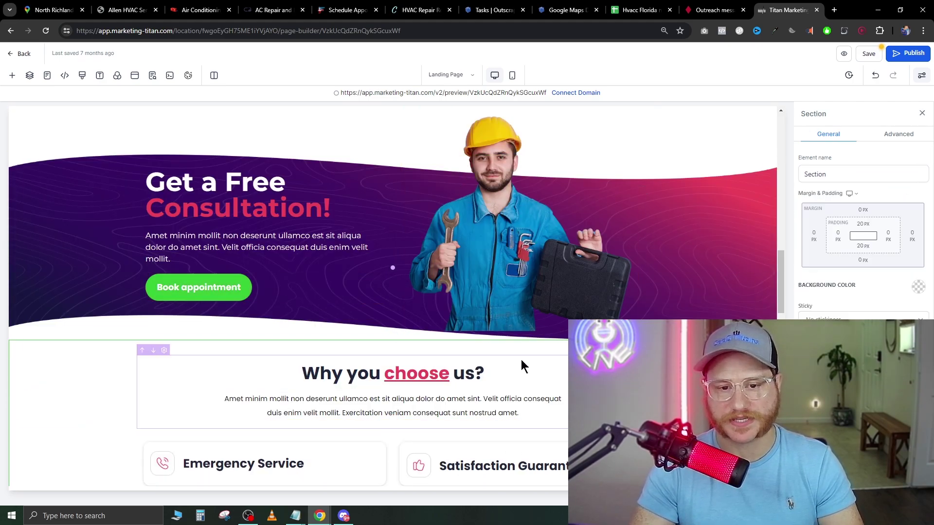
Step: Scroll the canvas down to review the Contact Support form and footer
scroll(520, 360, down, 5)
scroll(392, 220, down, 10)
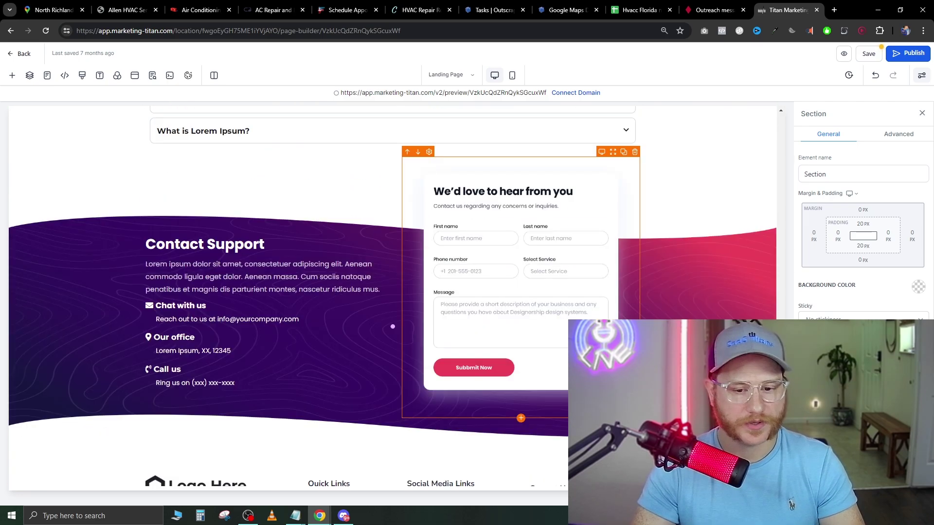
scroll(392, 291, down, 2)
scroll(393, 292, up, 13)
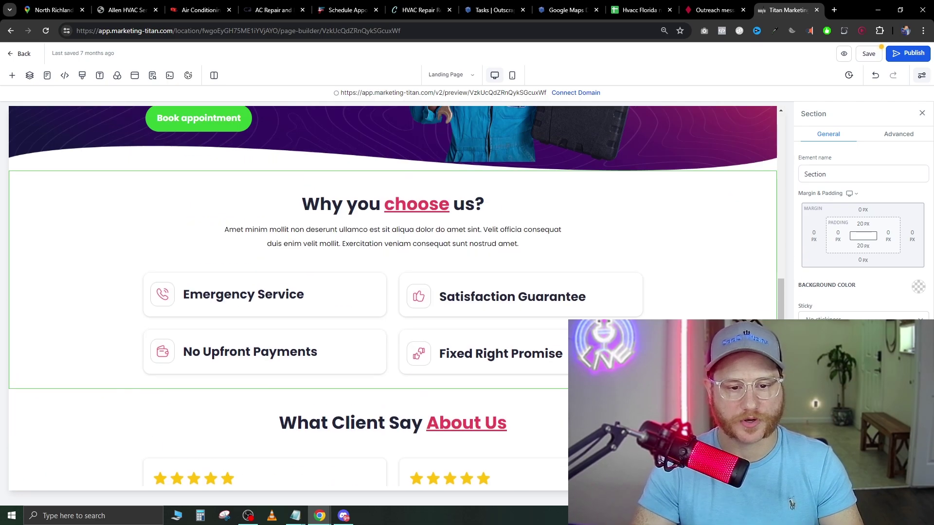
scroll(392, 292, down, 4)
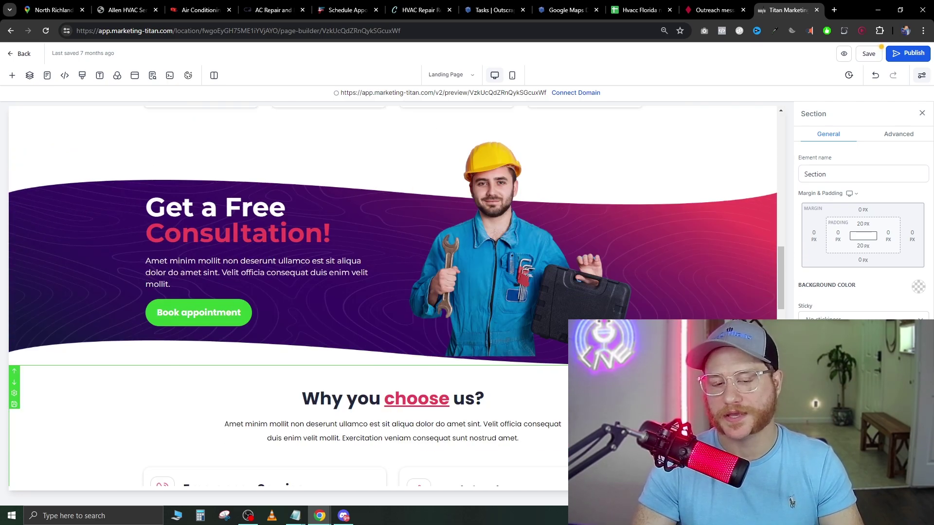
scroll(393, 292, up, 3)
scroll(393, 292, up, 8)
scroll(393, 292, down, 14)
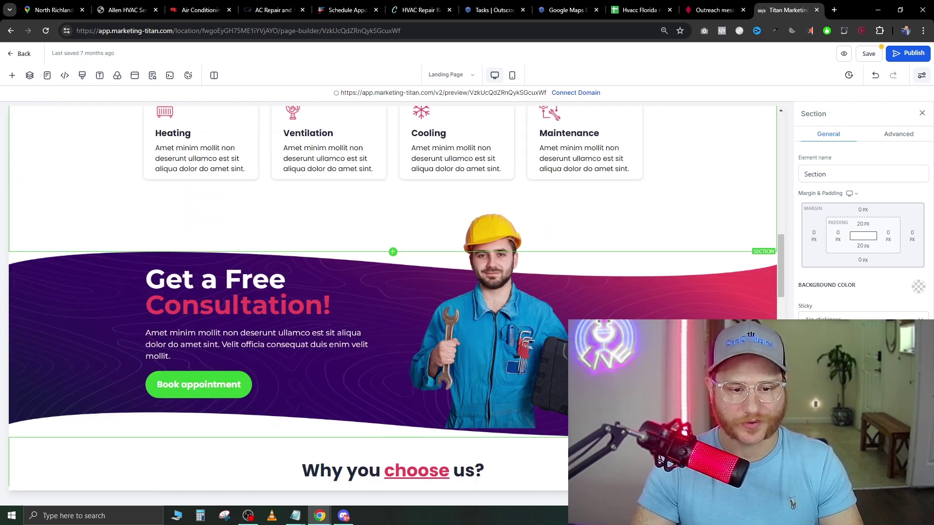
scroll(352, 283, down, 10)
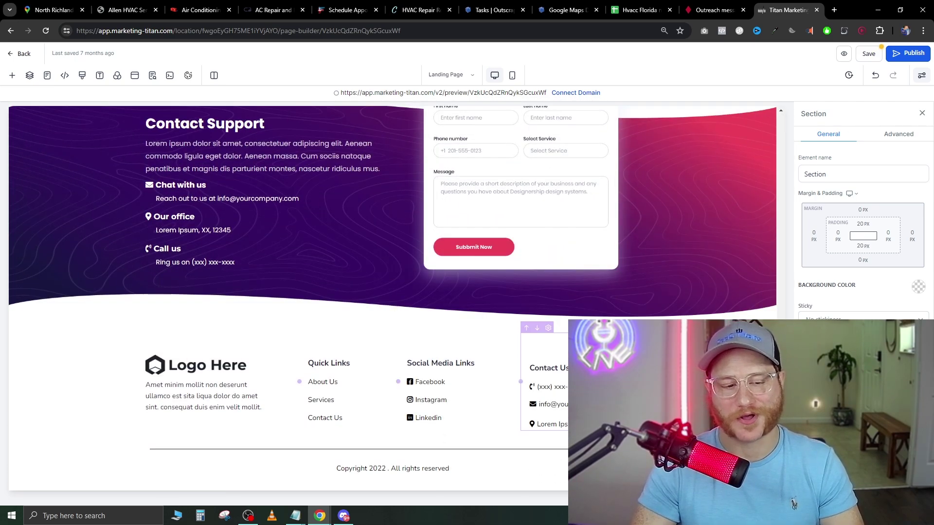
click(116, 11)
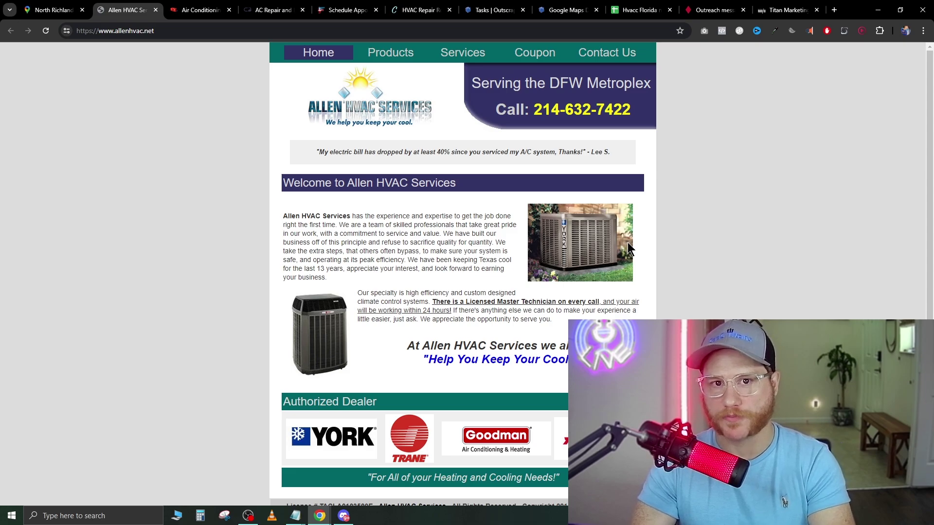
key(ctrl+shift+i)
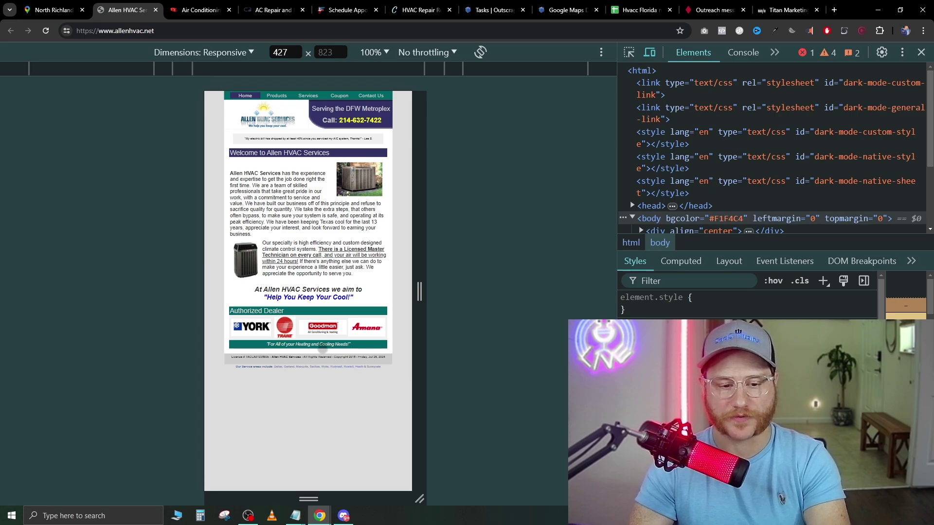
key(F12)
scroll(520, 321, down, 1)
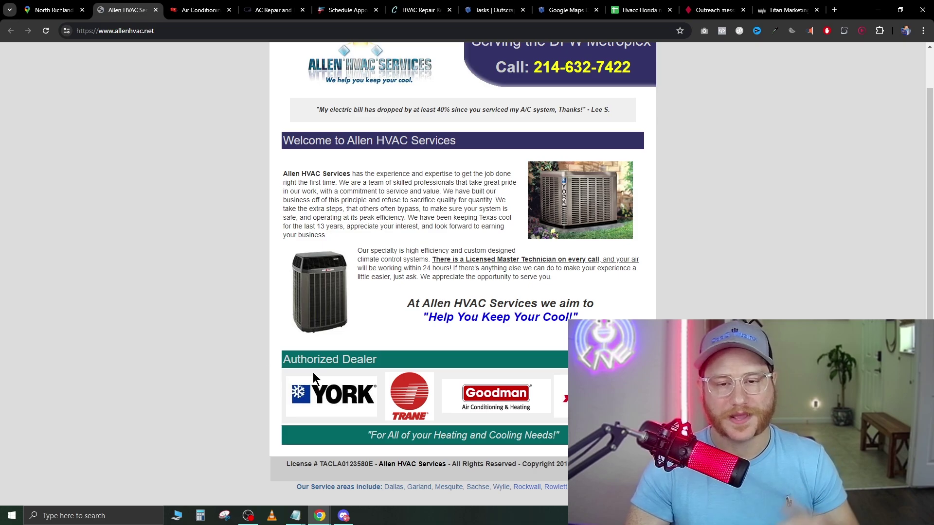
scroll(303, 368, up, 1)
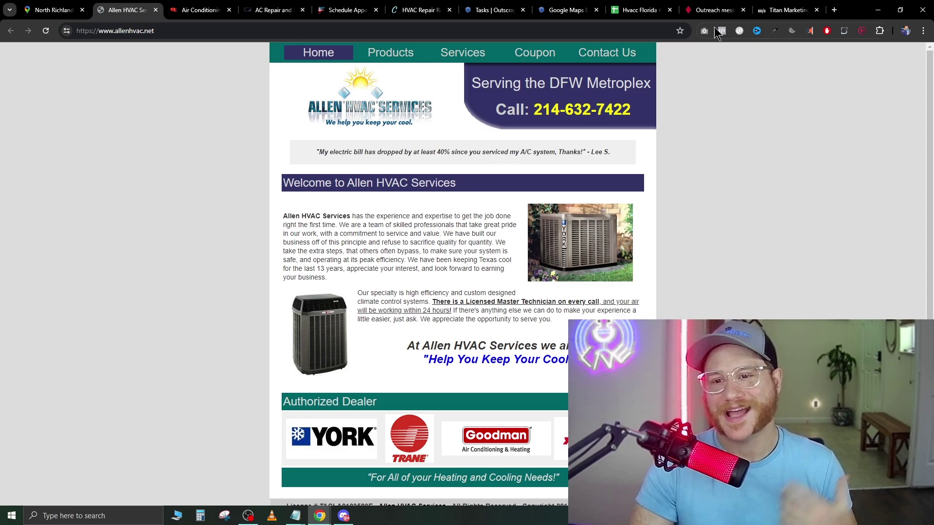
click(787, 10)
scroll(389, 291, up, 5)
scroll(389, 291, up, 10)
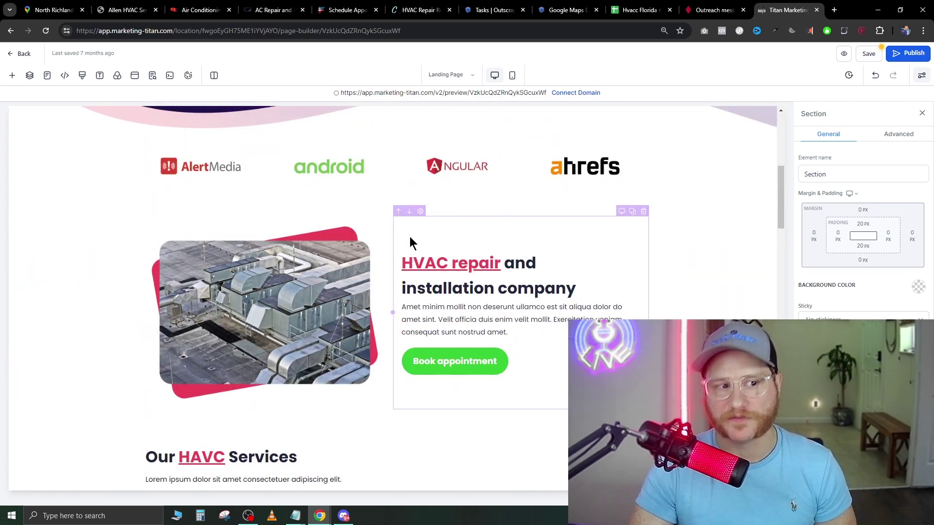
click(127, 9)
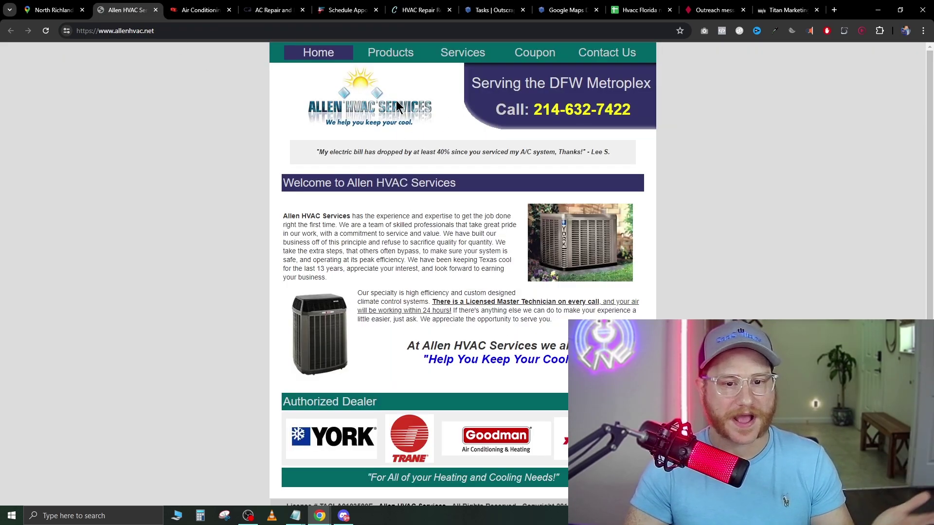
click(786, 9)
scroll(438, 298, up, 5)
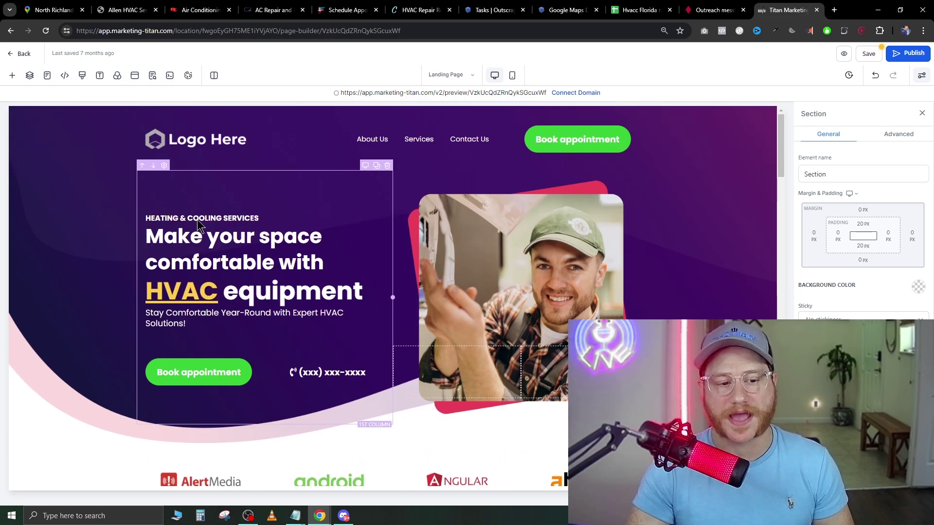
click(212, 220)
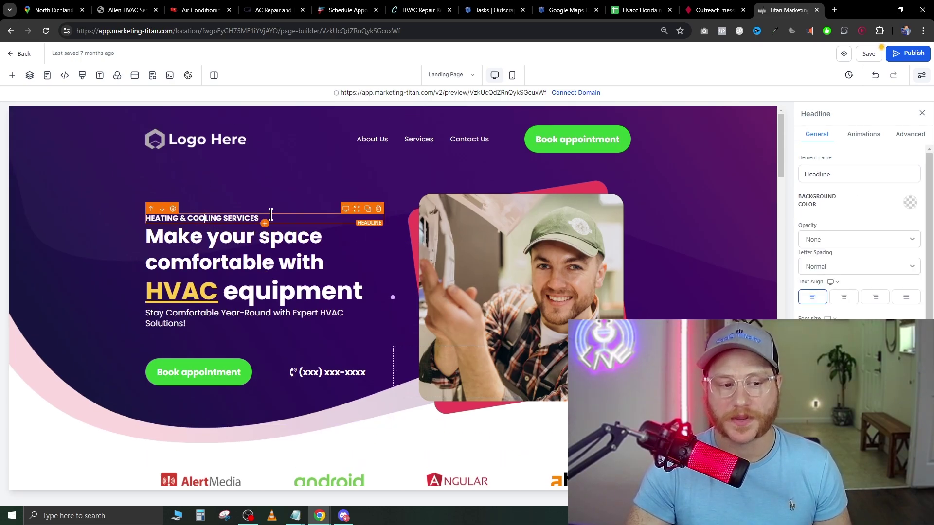
click(201, 142)
click(202, 142)
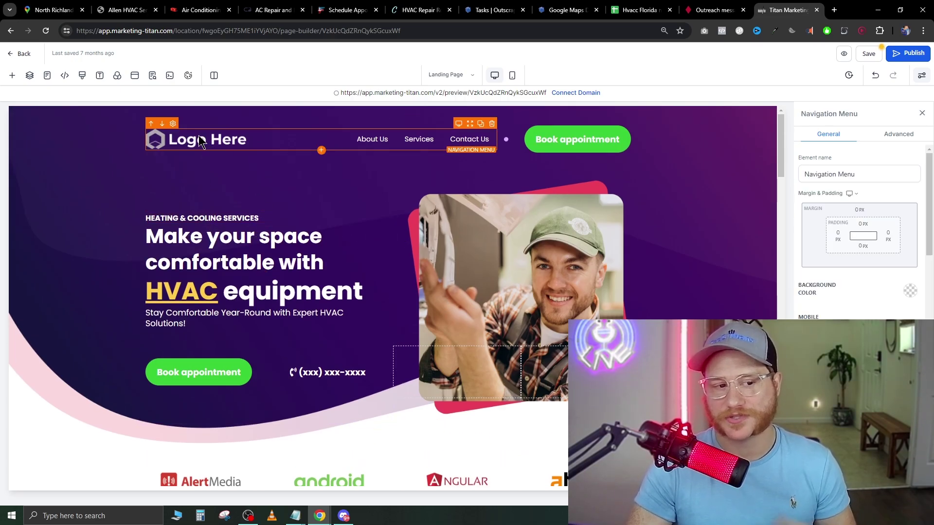
scroll(804, 263, down, 1)
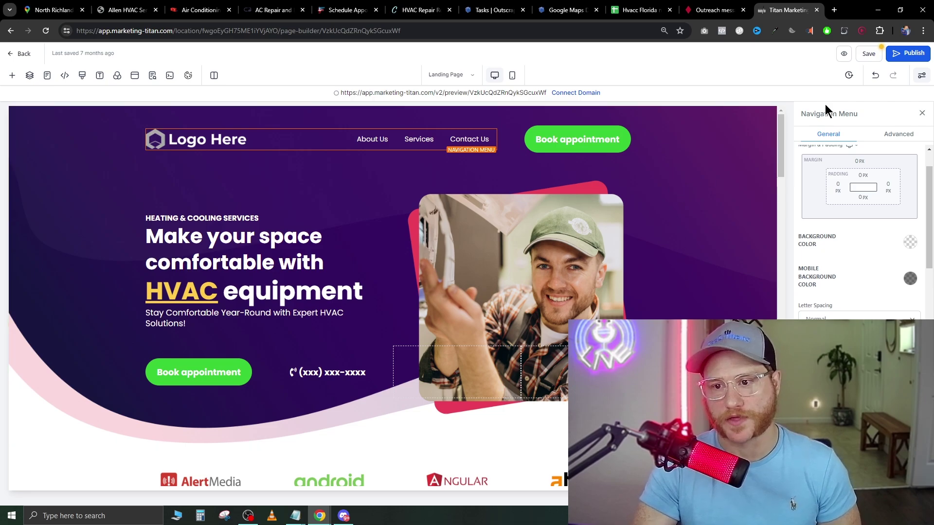
click(844, 58)
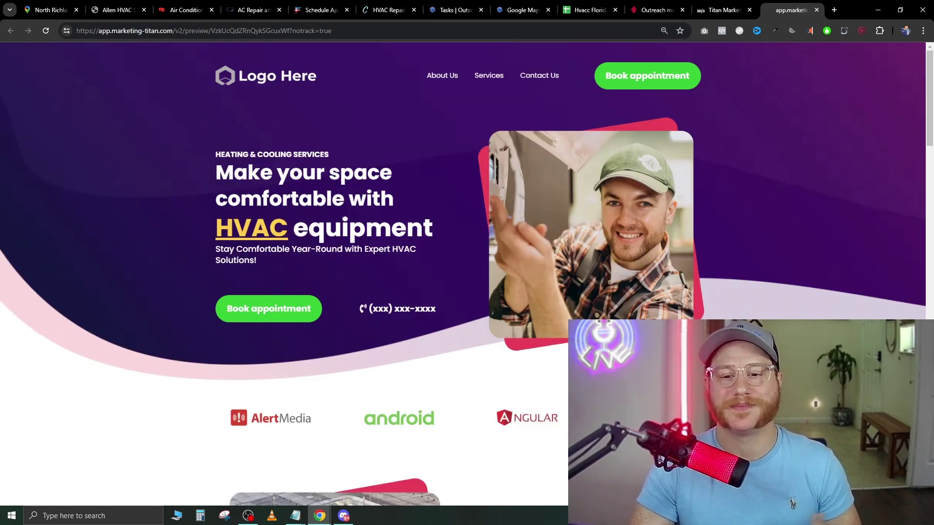
Step: Scroll the live preview down to the FAQ and expand its first two questions
scroll(467, 272, down, 14)
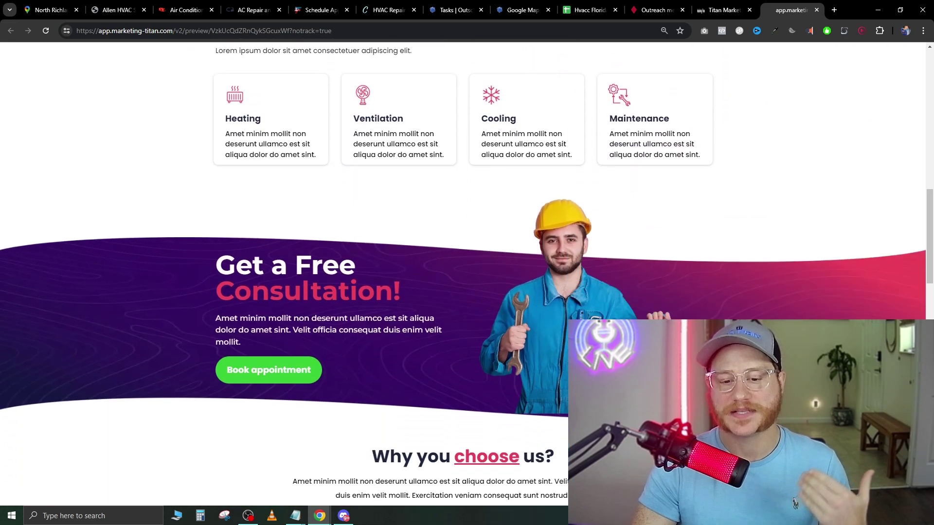
scroll(467, 272, down, 9)
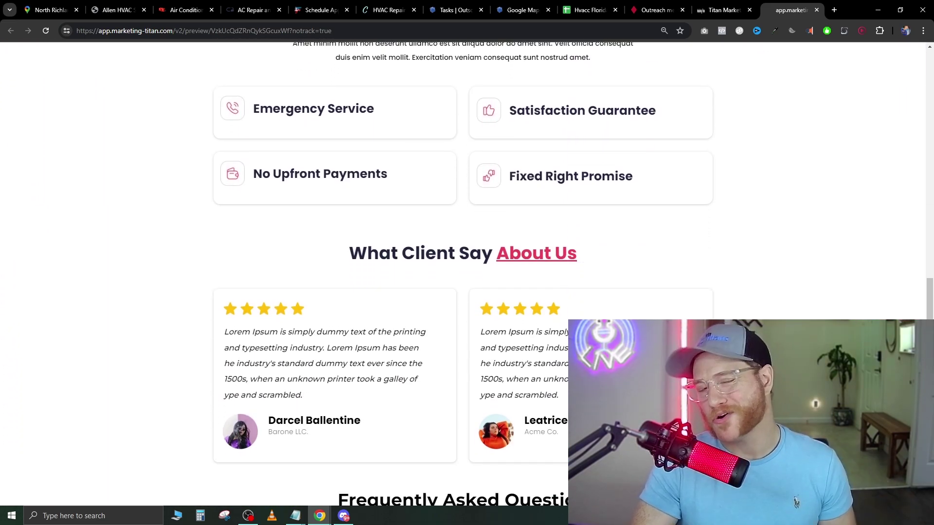
scroll(467, 272, down, 1)
scroll(431, 321, down, 6)
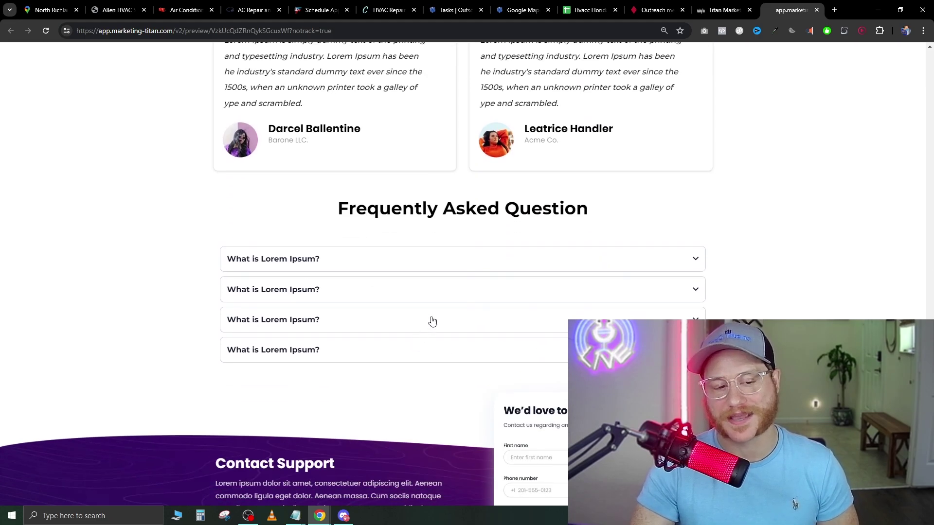
click(694, 260)
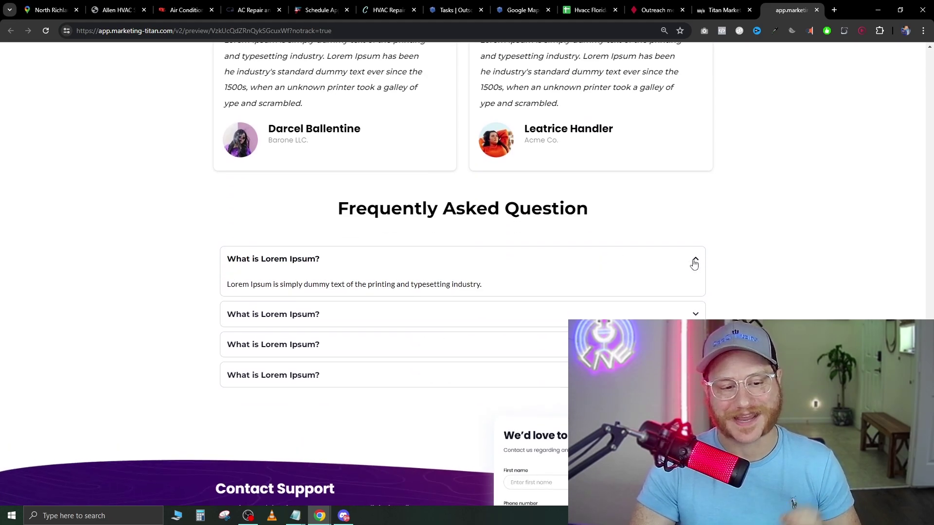
click(679, 313)
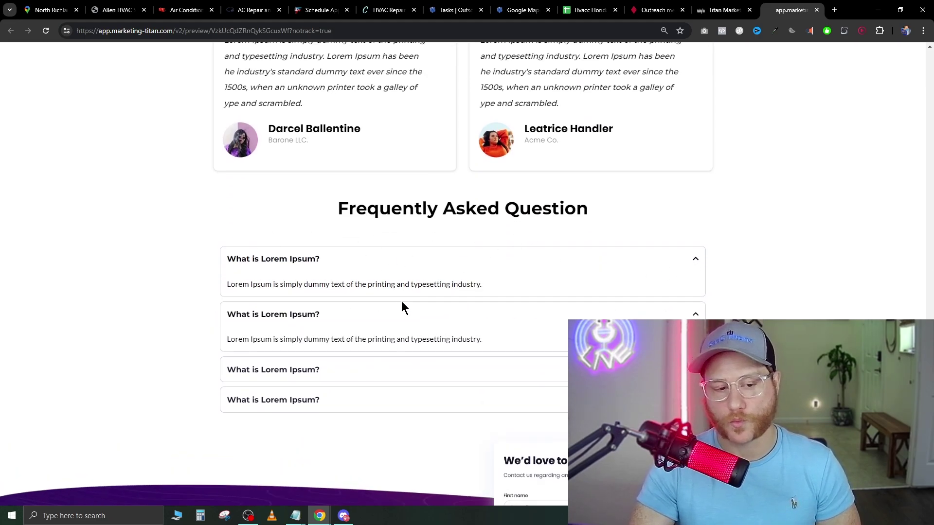
scroll(452, 336, down, 5)
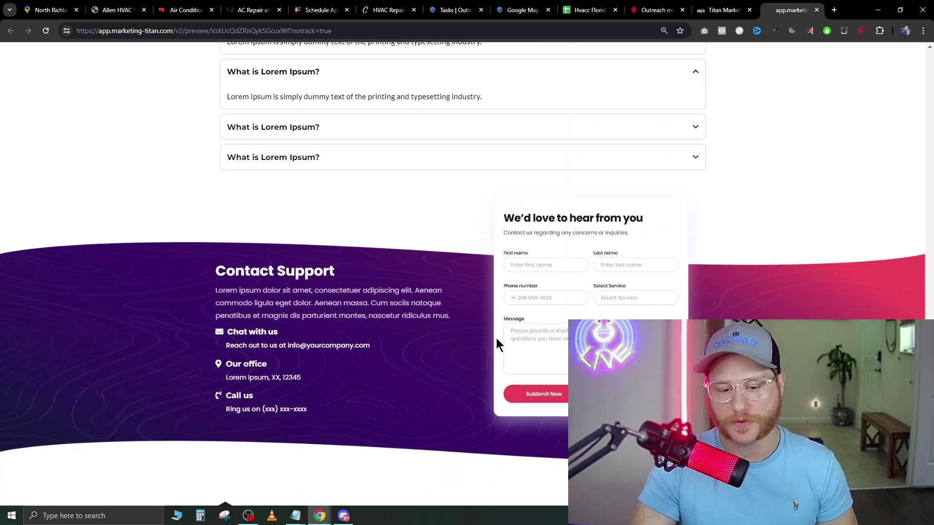
scroll(490, 339, down, 3)
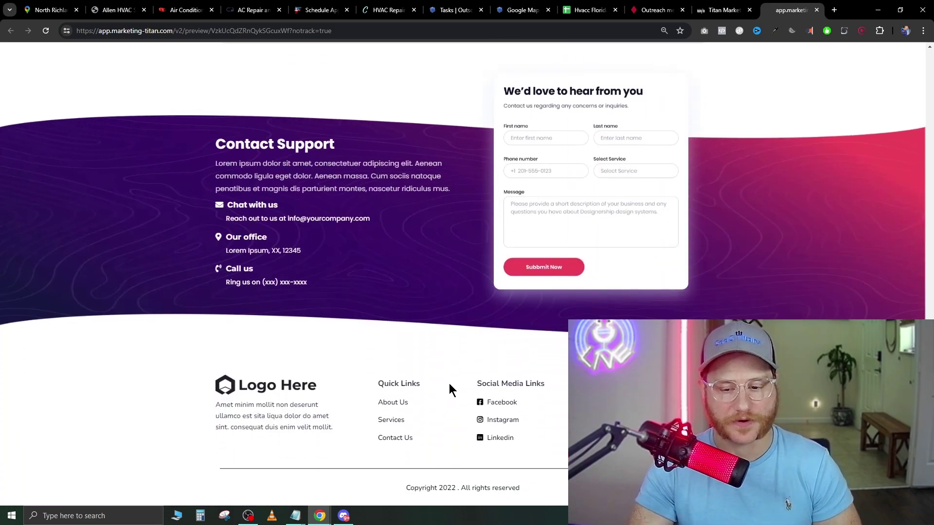
scroll(462, 272, up, 6)
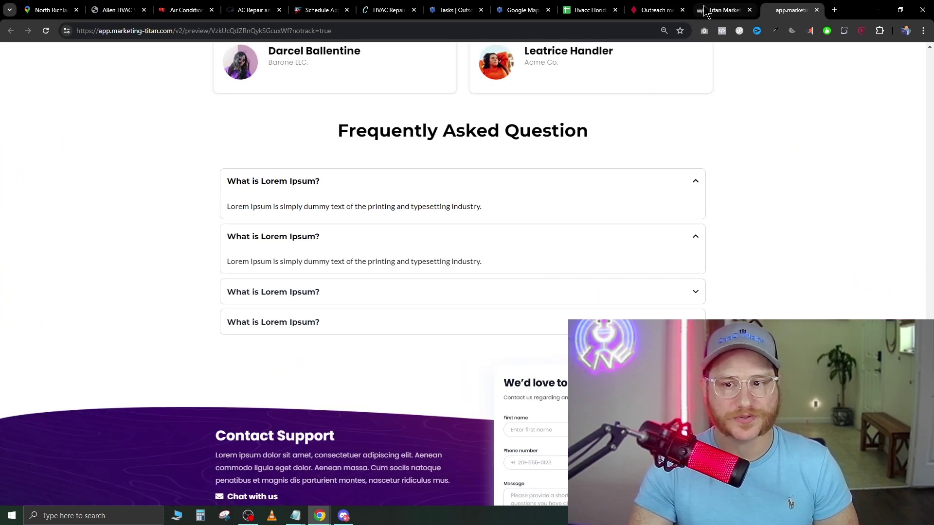
Step: Back in the builder, close SEO Meta Data and delete the FAQ and Contact Support sections
click(723, 9)
scroll(389, 292, down, 15)
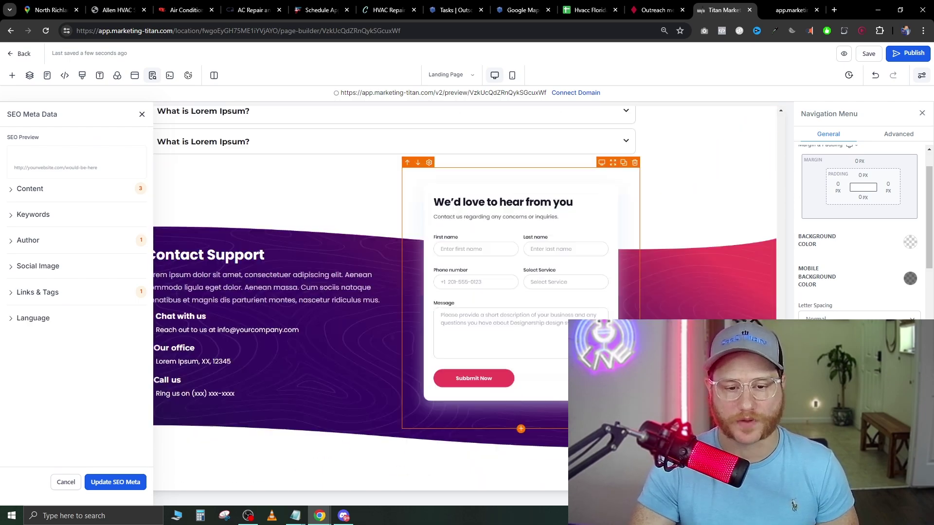
scroll(389, 292, up, 5)
click(142, 114)
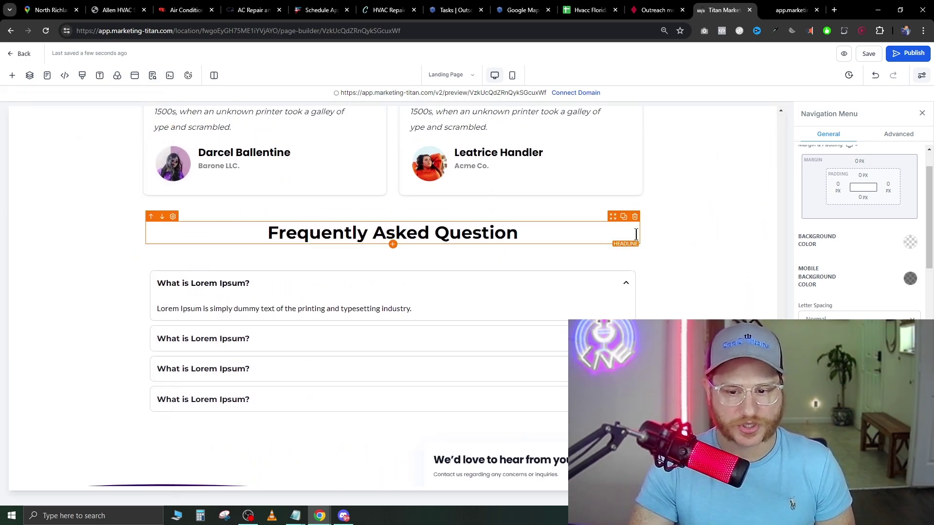
click(771, 229)
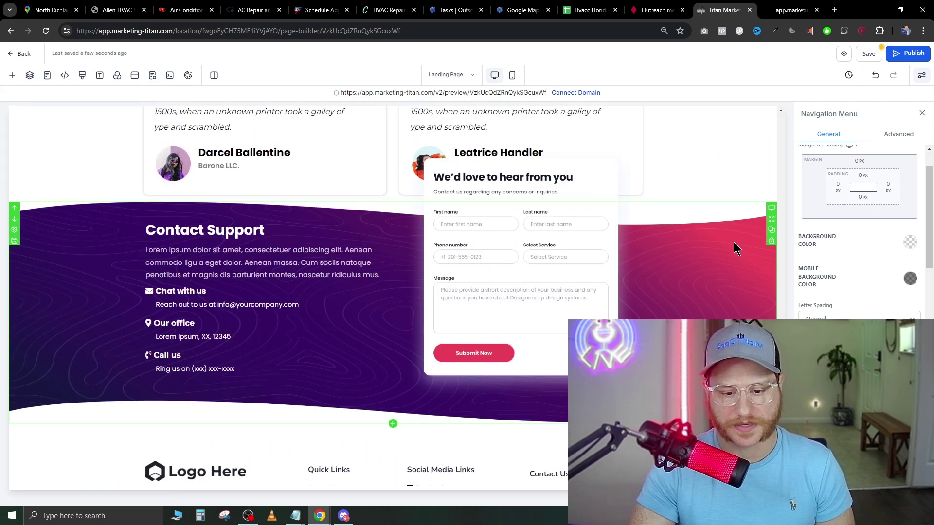
click(770, 242)
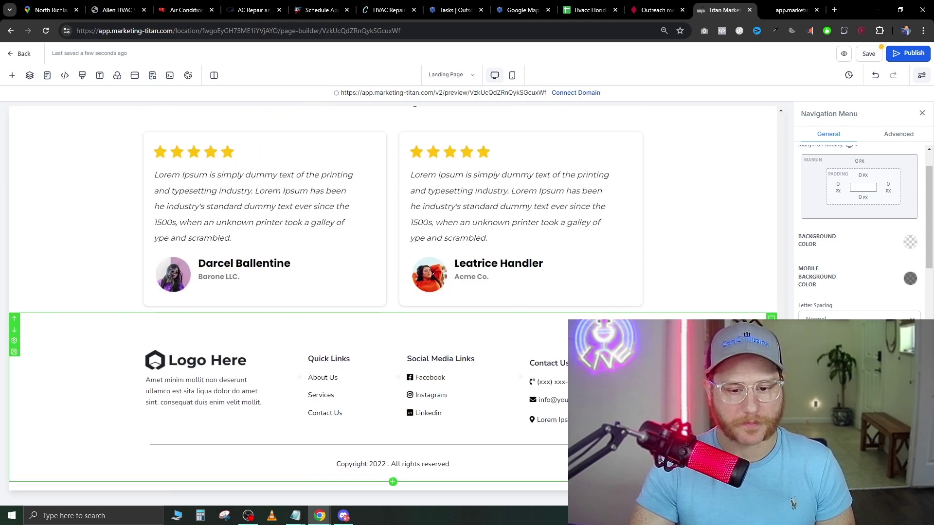